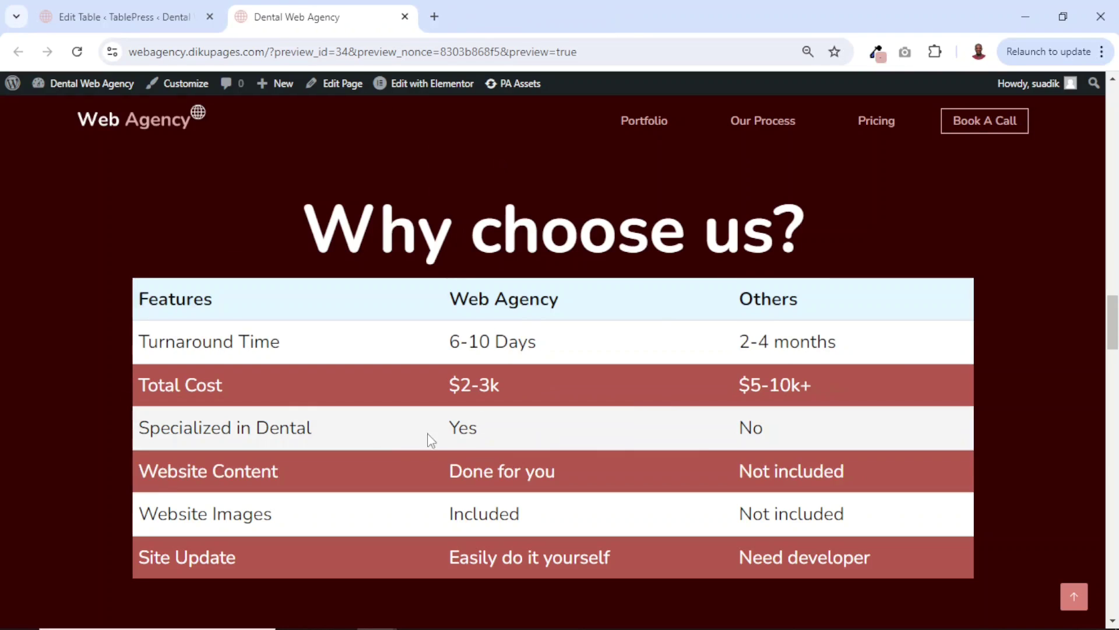
# In WordPress admin, go to the Add New Plugin page
pyautogui.scroll(-3, 774, 487)
pyautogui.scroll(3, 774, 484)
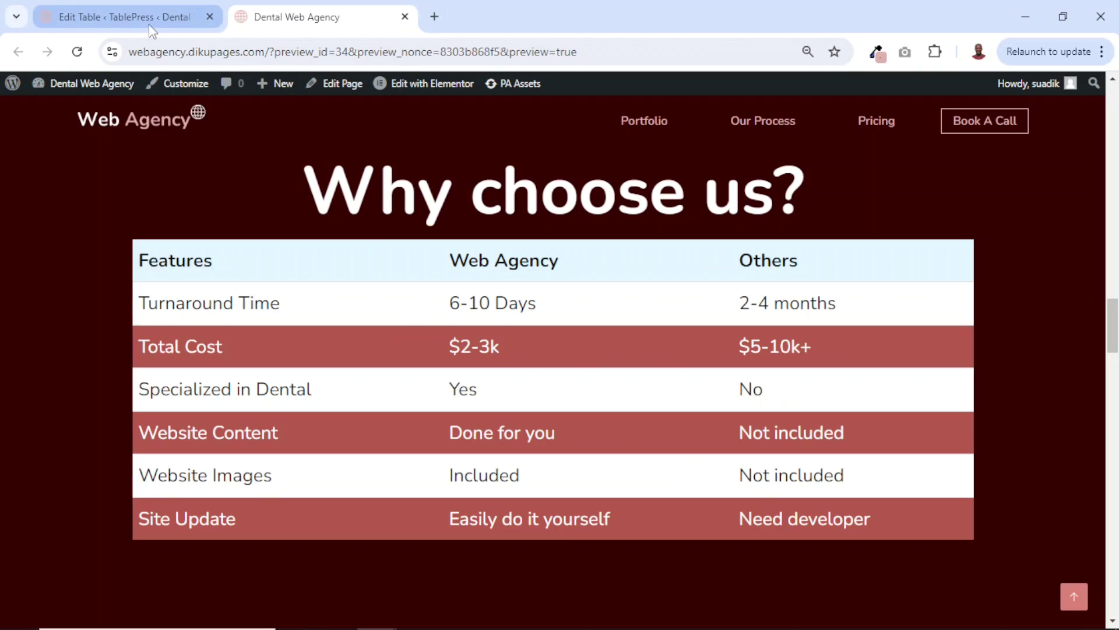
pyautogui.click(141, 26)
pyautogui.moveTo(42, 467)
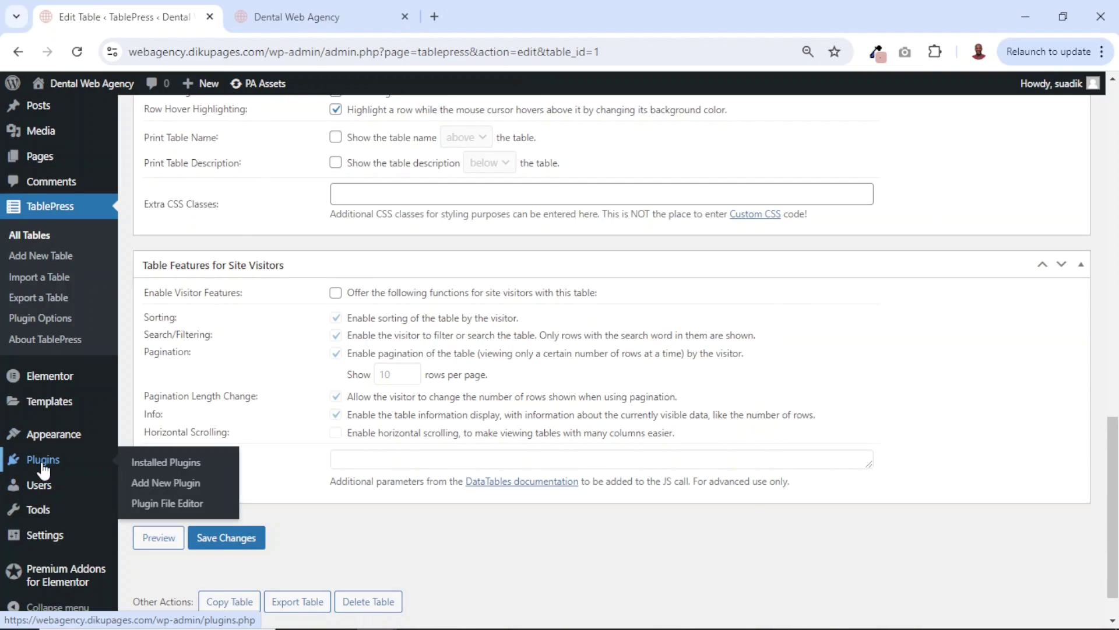
pyautogui.click(171, 488)
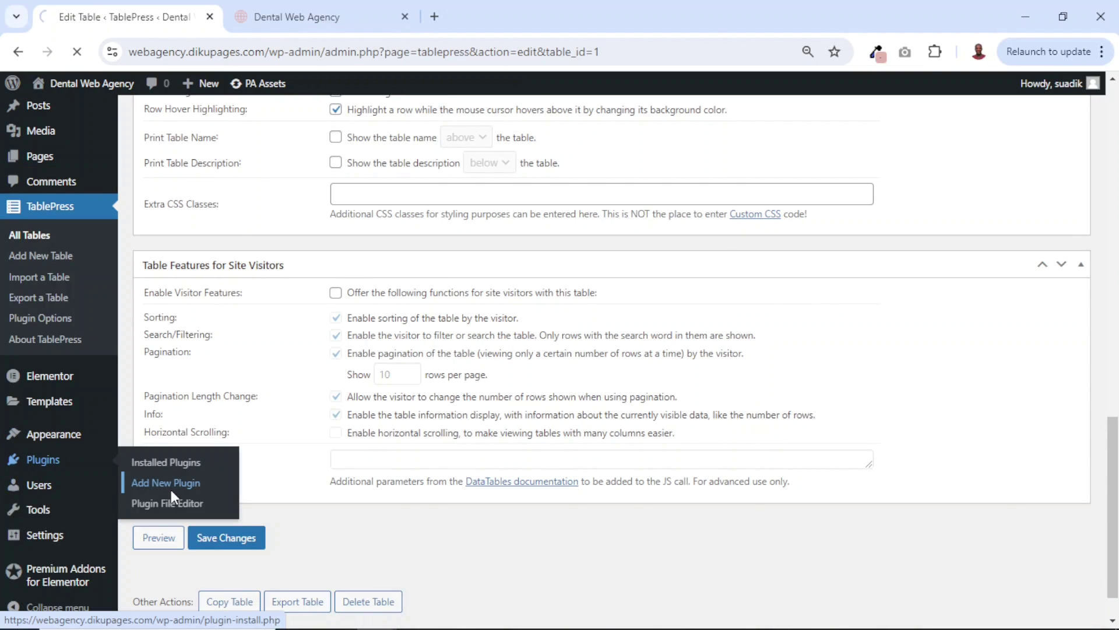
# Search for TablePress, install and activate it, and skip the opt-in screen
pyautogui.click(896, 251)
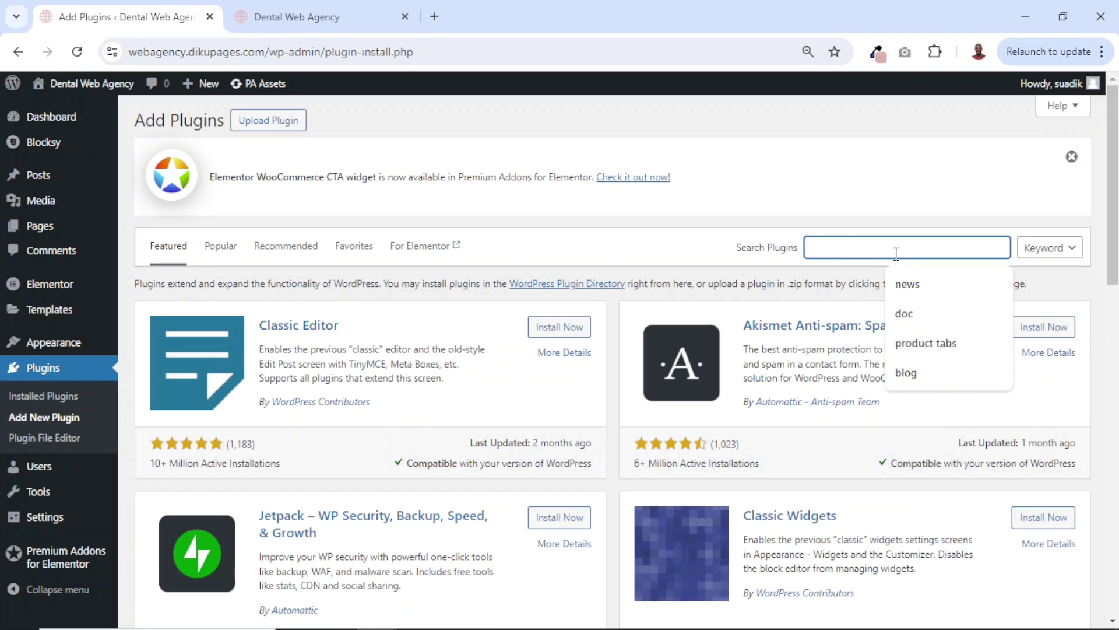
pyautogui.write('TABLEPRESS')
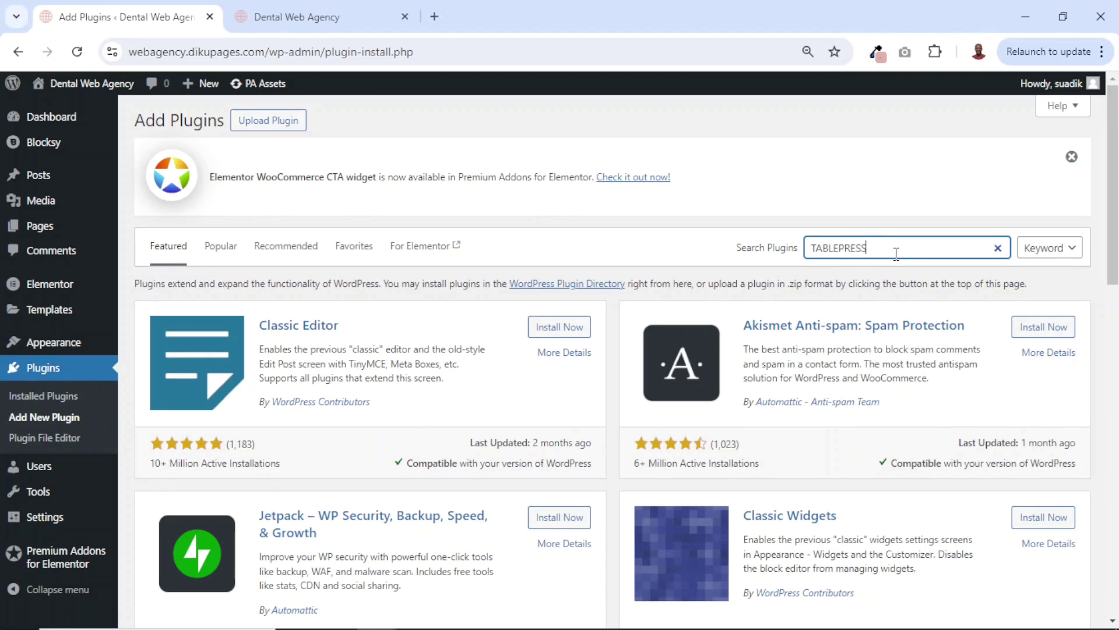
pyautogui.press('Return')
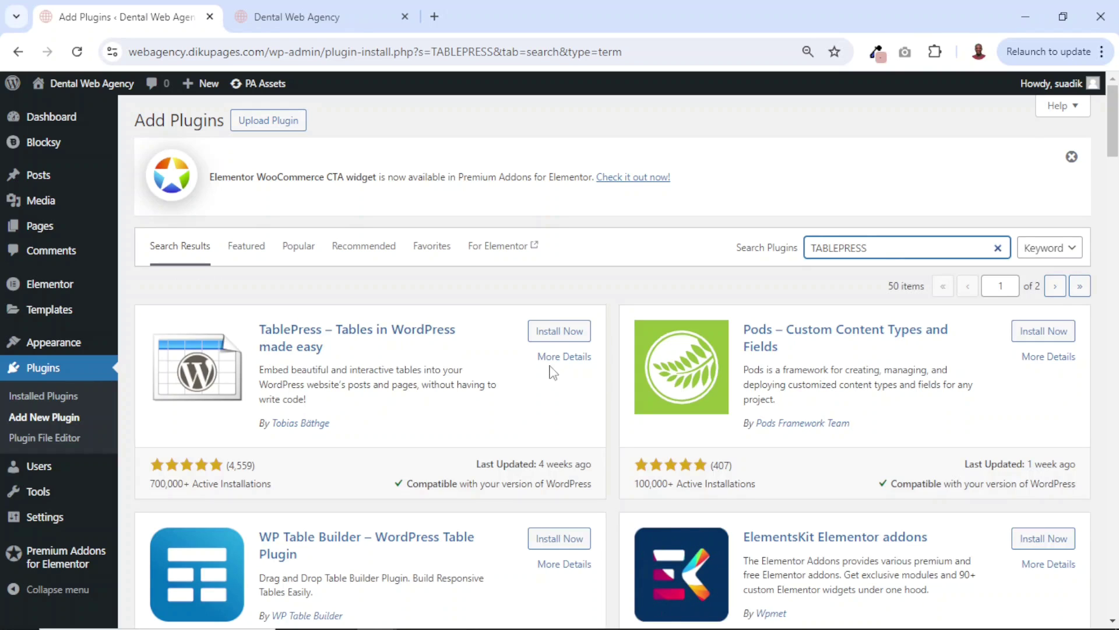
pyautogui.click(561, 333)
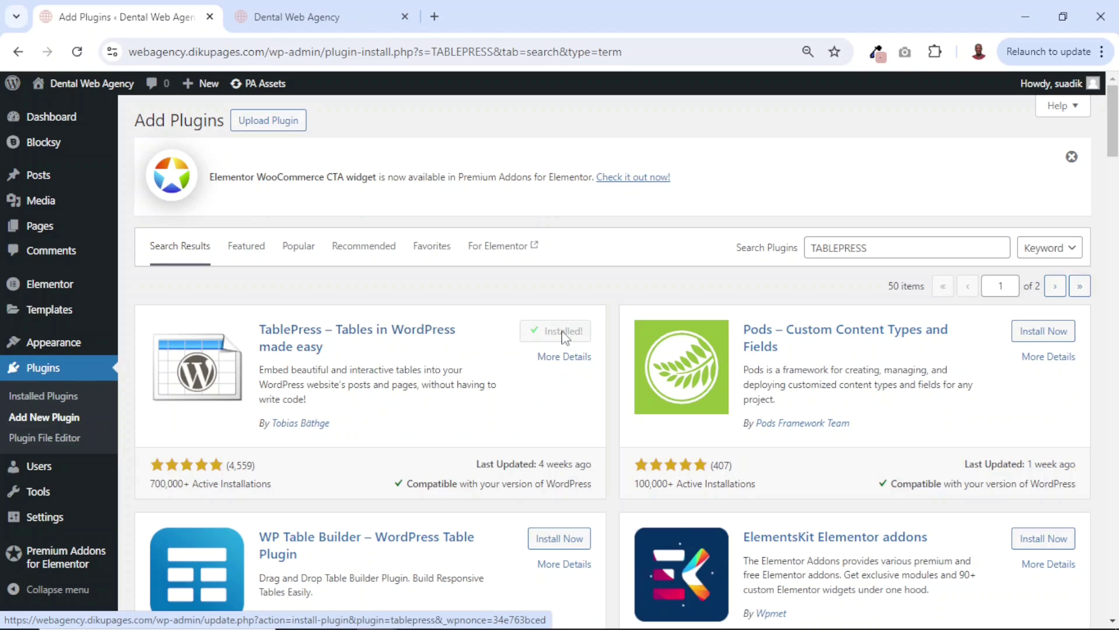
pyautogui.click(565, 334)
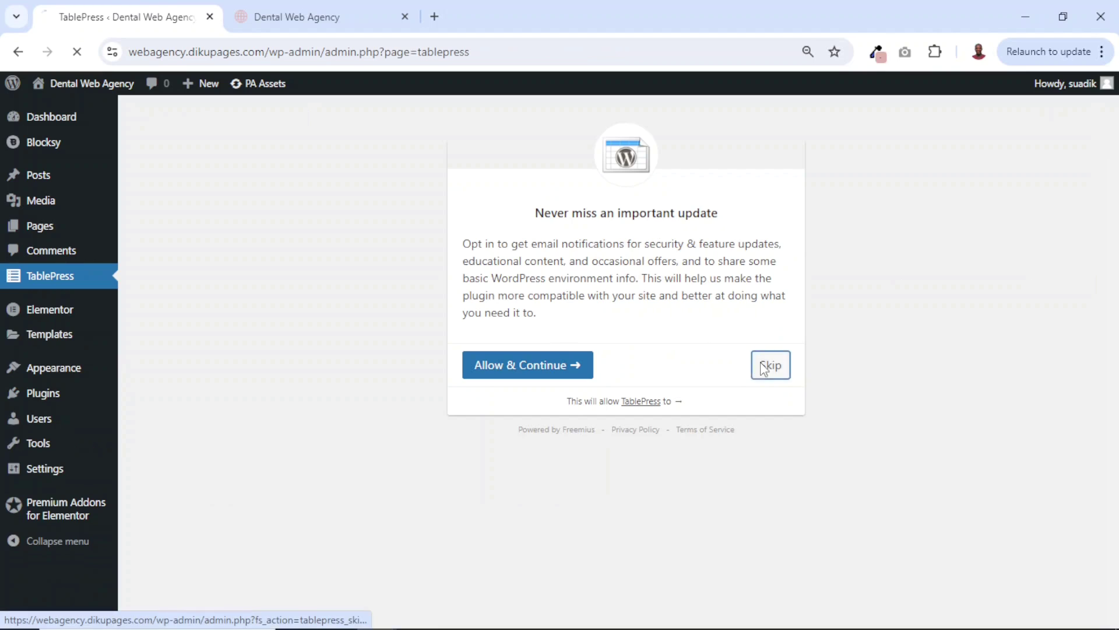
pyautogui.click(765, 367)
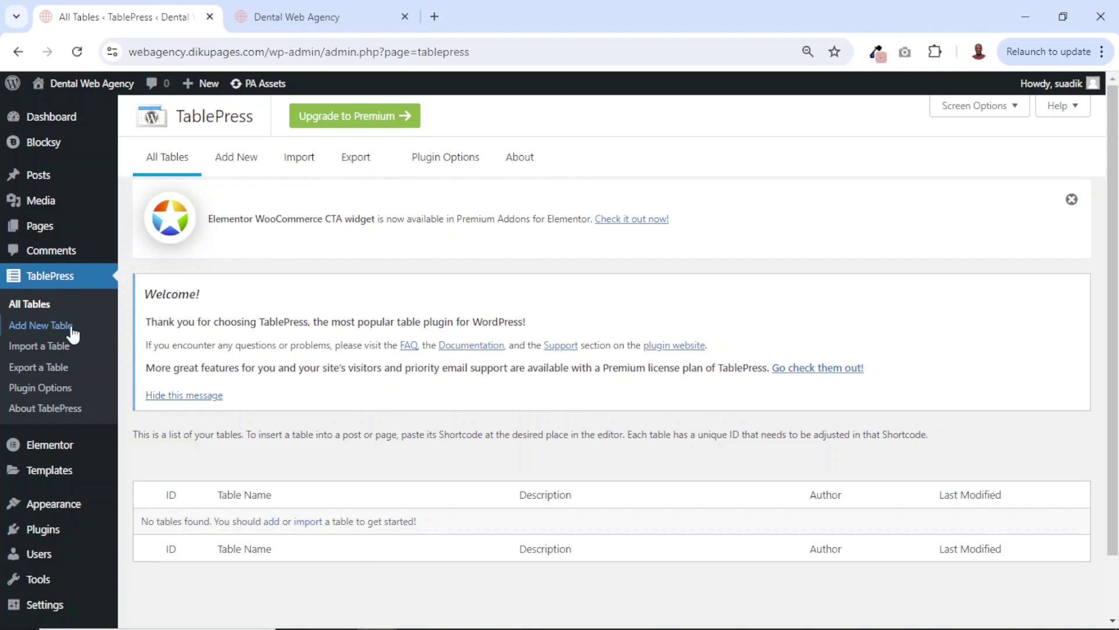
# Add a new TablePress table called 'Pricing' sized 7 rows by 3 columns
pyautogui.click(40, 328)
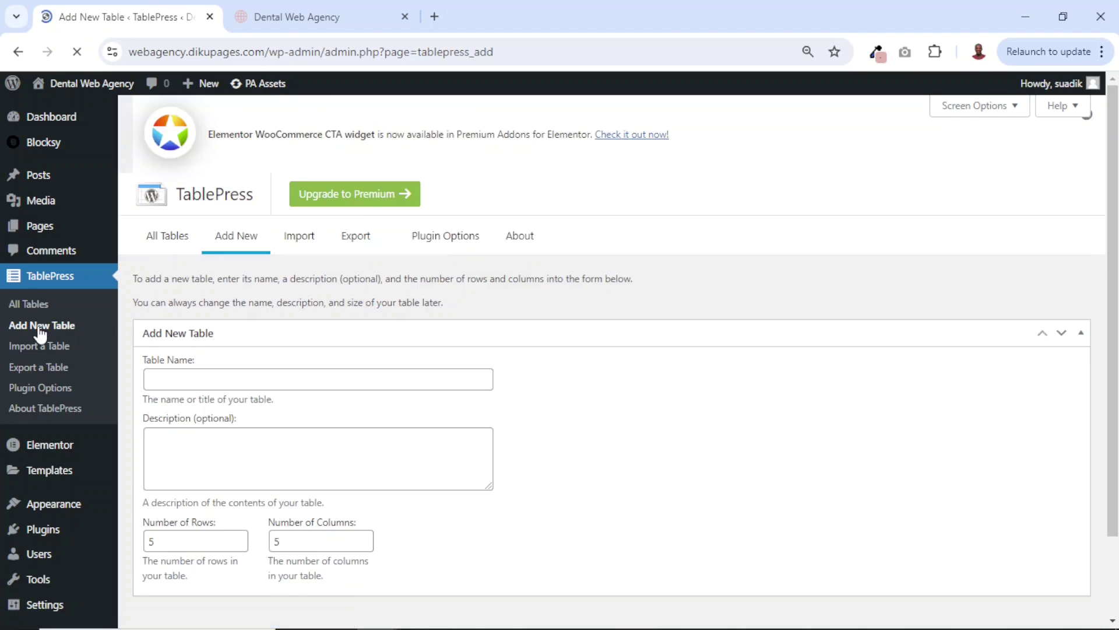
pyautogui.click(228, 393)
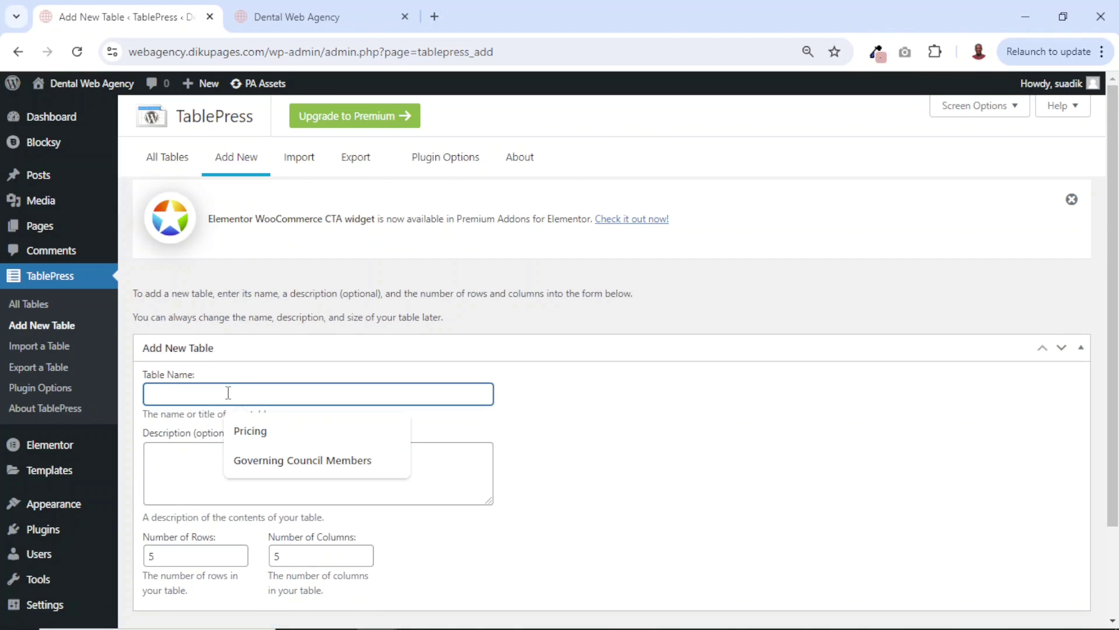
pyautogui.click(260, 431)
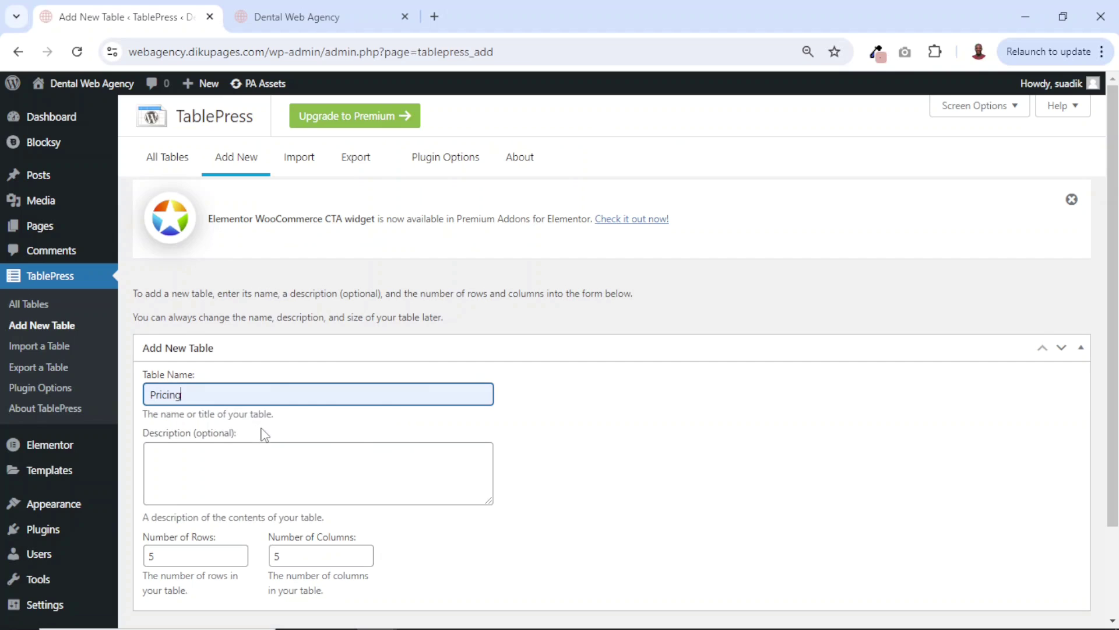
pyautogui.click(200, 461)
pyautogui.scroll(-2, 200, 461)
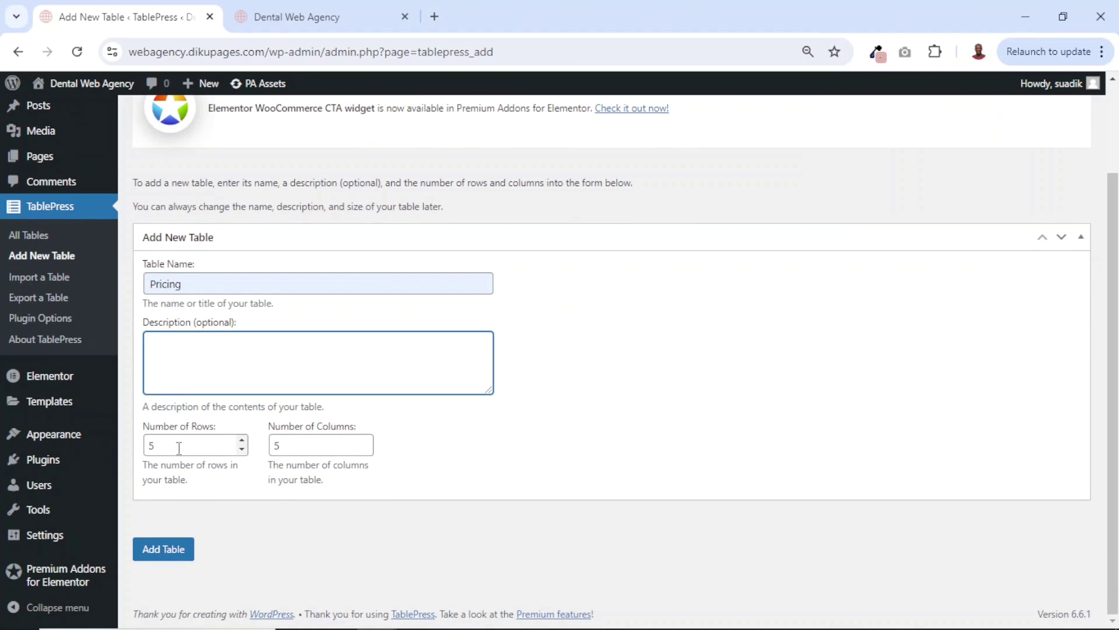
pyautogui.moveTo(170, 447); pyautogui.dragTo(144, 453)
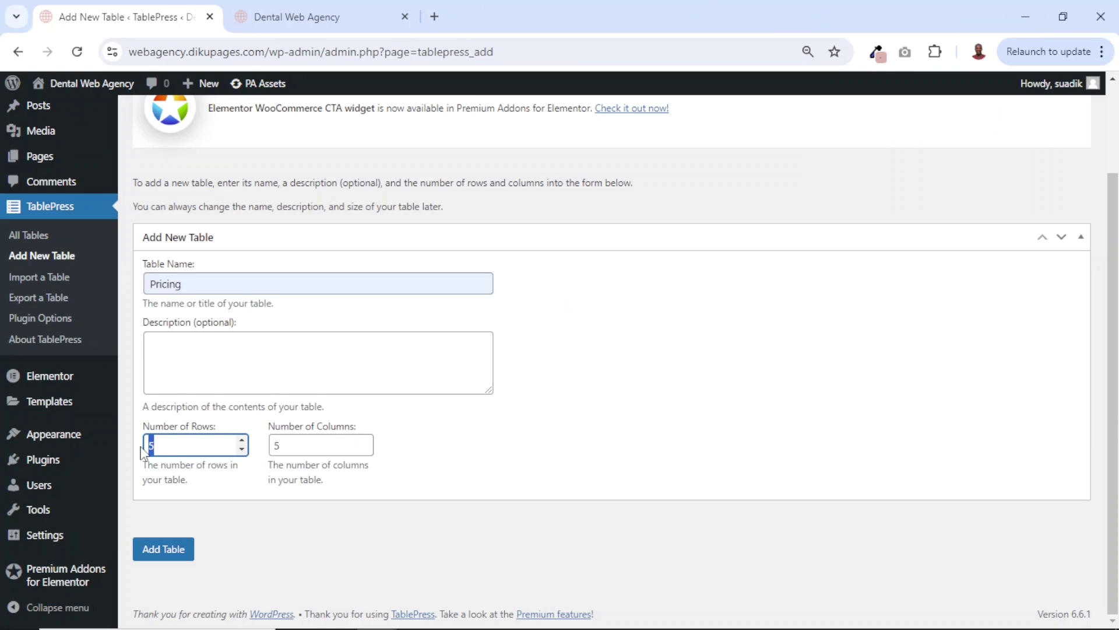
pyautogui.write('7')
pyautogui.moveTo(297, 446); pyautogui.dragTo(268, 457)
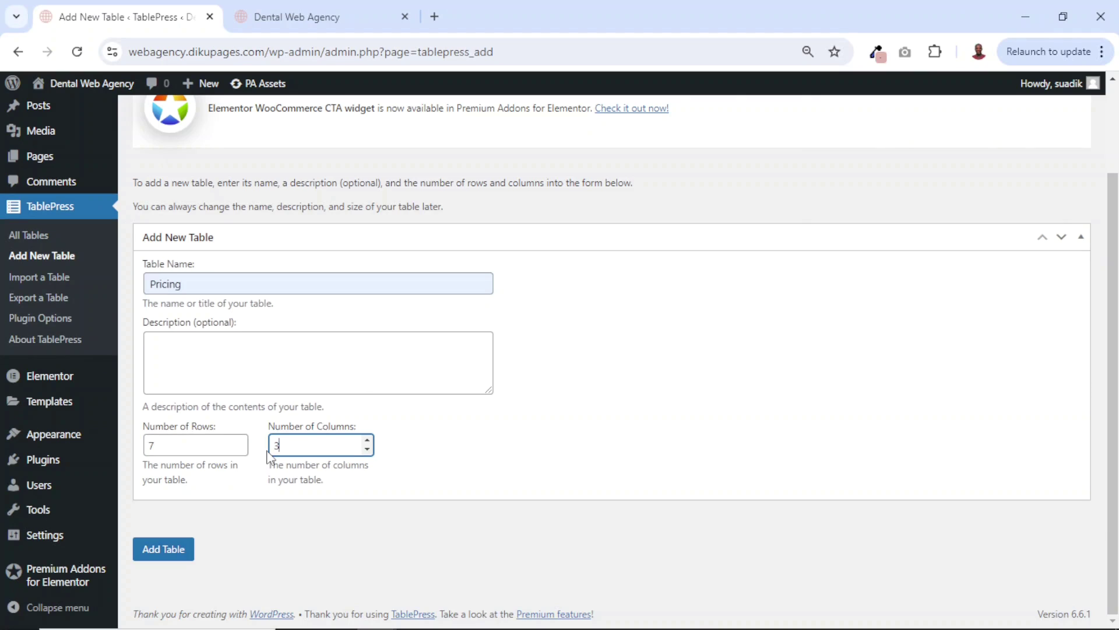
pyautogui.click(172, 559)
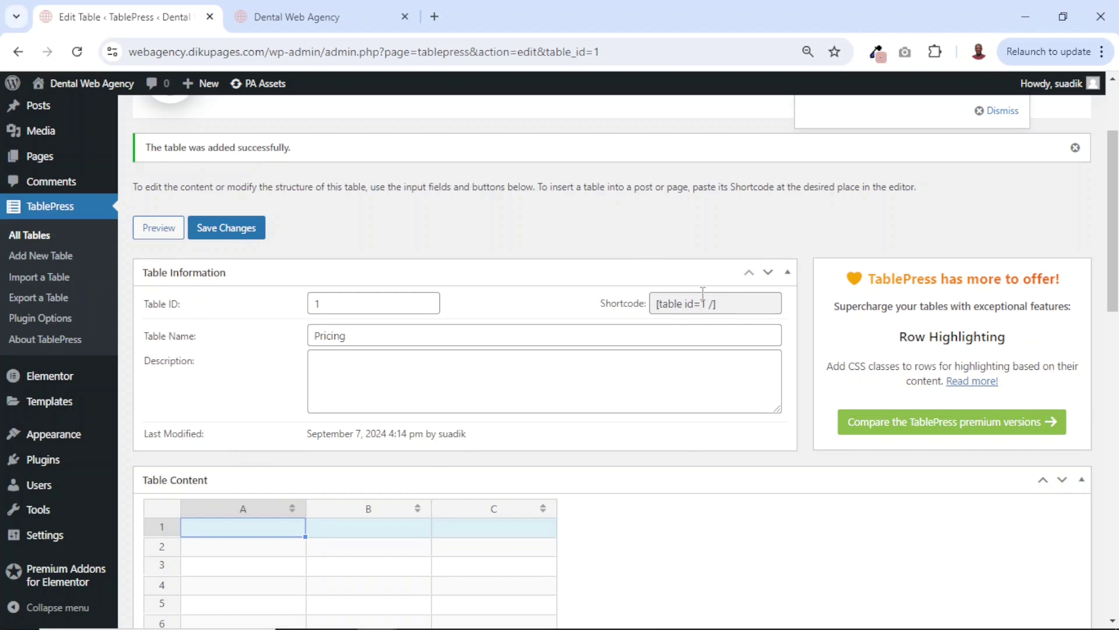
# Fill the header row with Features, Web Agency and Others
pyautogui.scroll(-3, 555, 397)
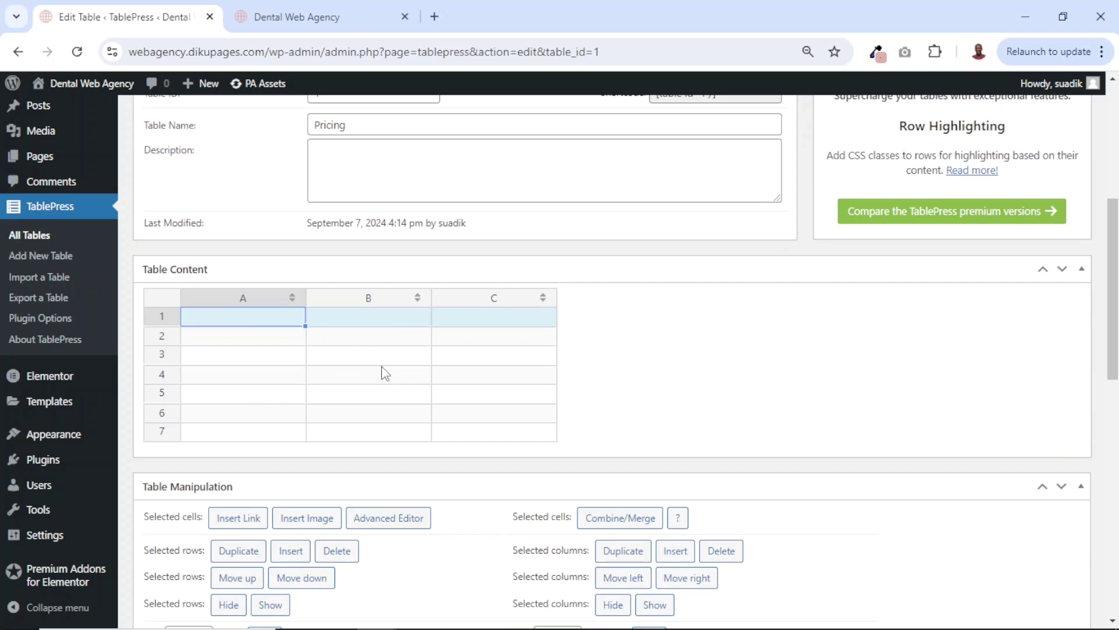
pyautogui.doubleClick(267, 319)
pyautogui.write('Features')
pyautogui.click(367, 328)
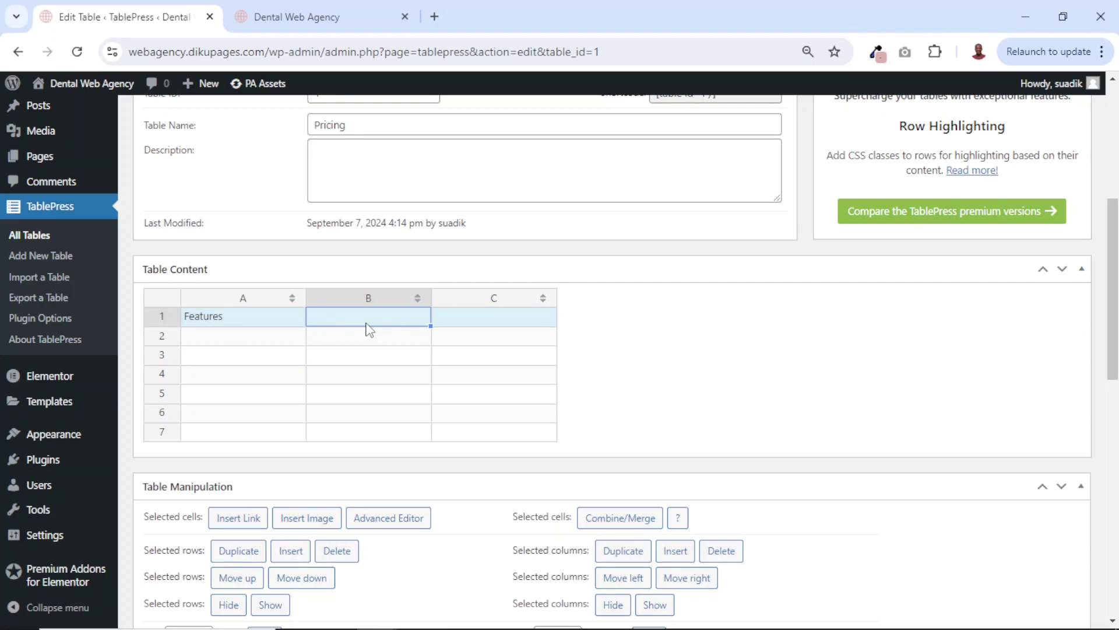
pyautogui.write('Web Agency')
pyautogui.click(476, 324)
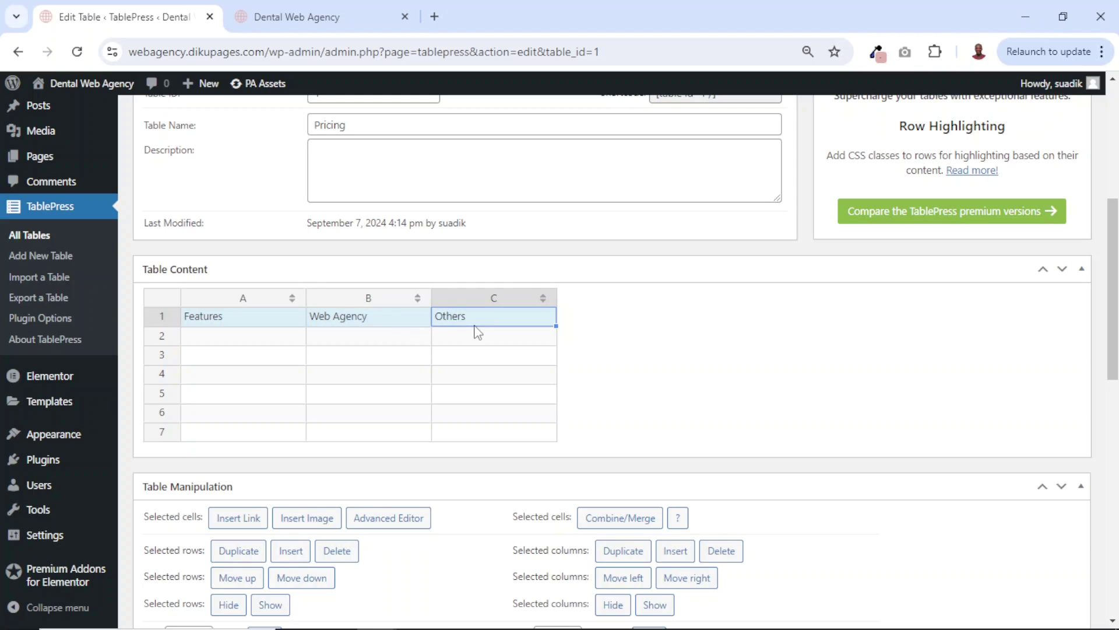
pyautogui.click(226, 343)
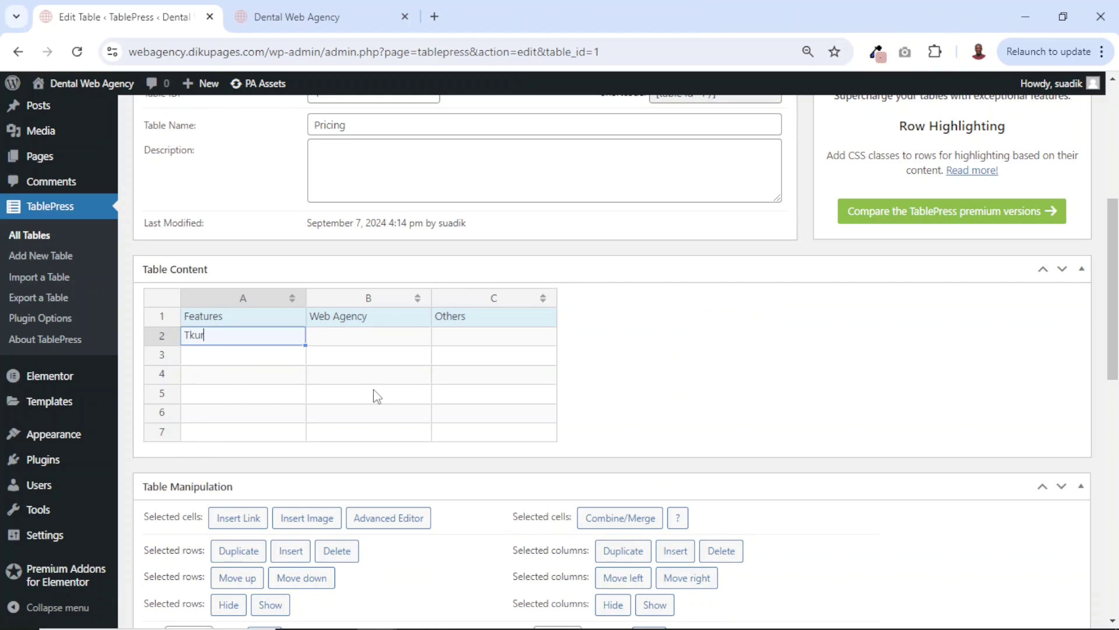
# Fill the Turnaround Time row: 6 - 10 Days for Web Agency, 2-4 months for Others
pyautogui.write('Time')
pyautogui.click(340, 341)
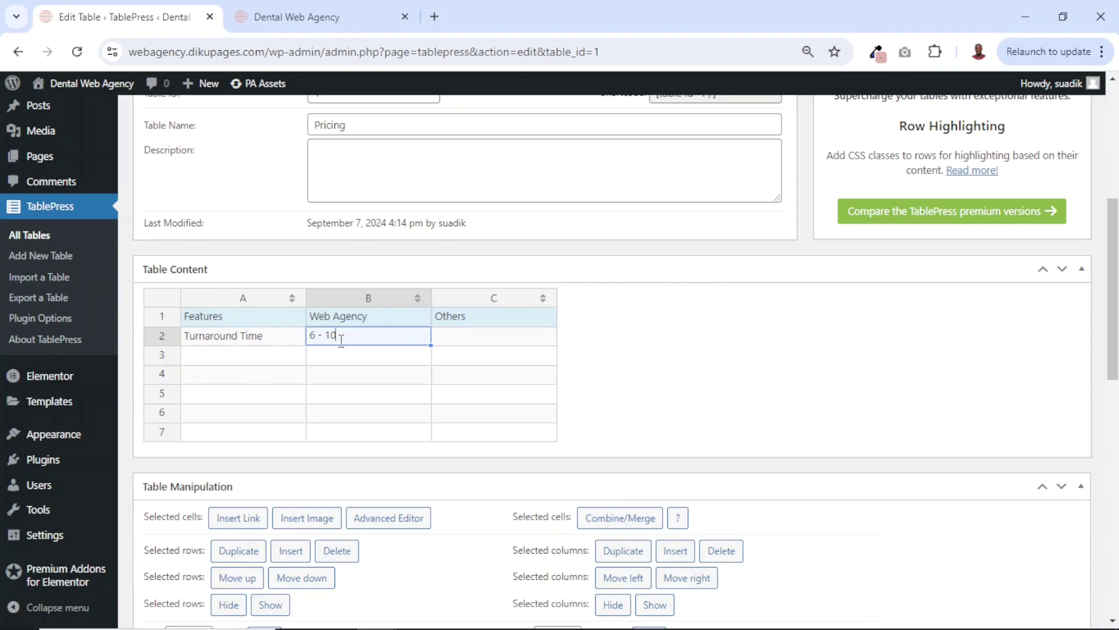
pyautogui.write('6 - 10 Days')
pyautogui.click(482, 340)
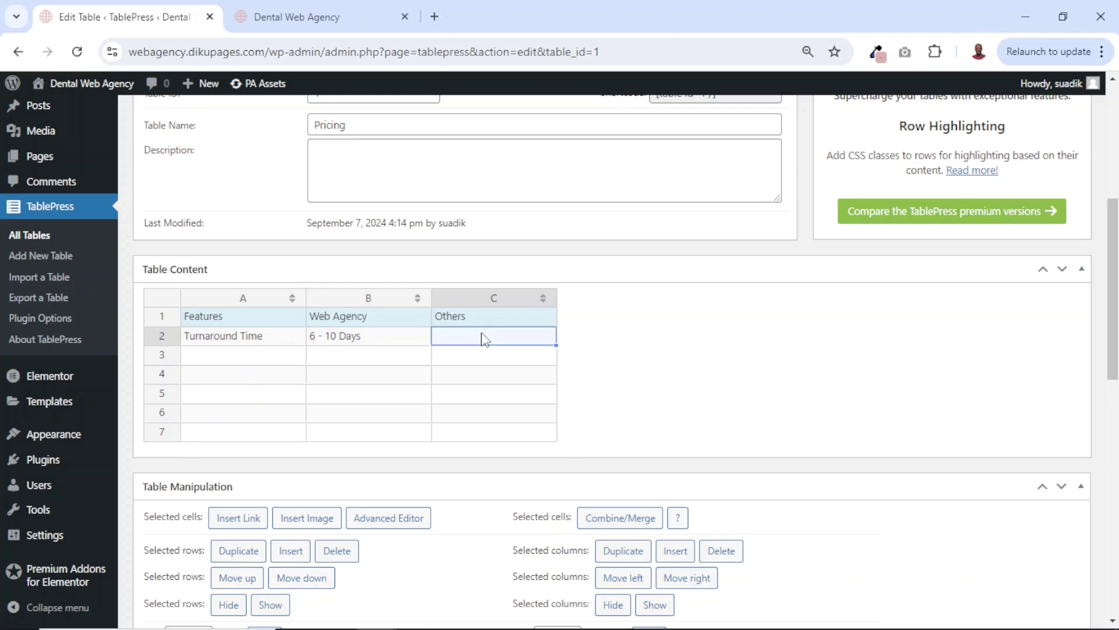
pyautogui.write('2-4 months')
# Fill the Total Cost row: $2-3k for Web Agency, $5-10k for Others
pyautogui.click(214, 363)
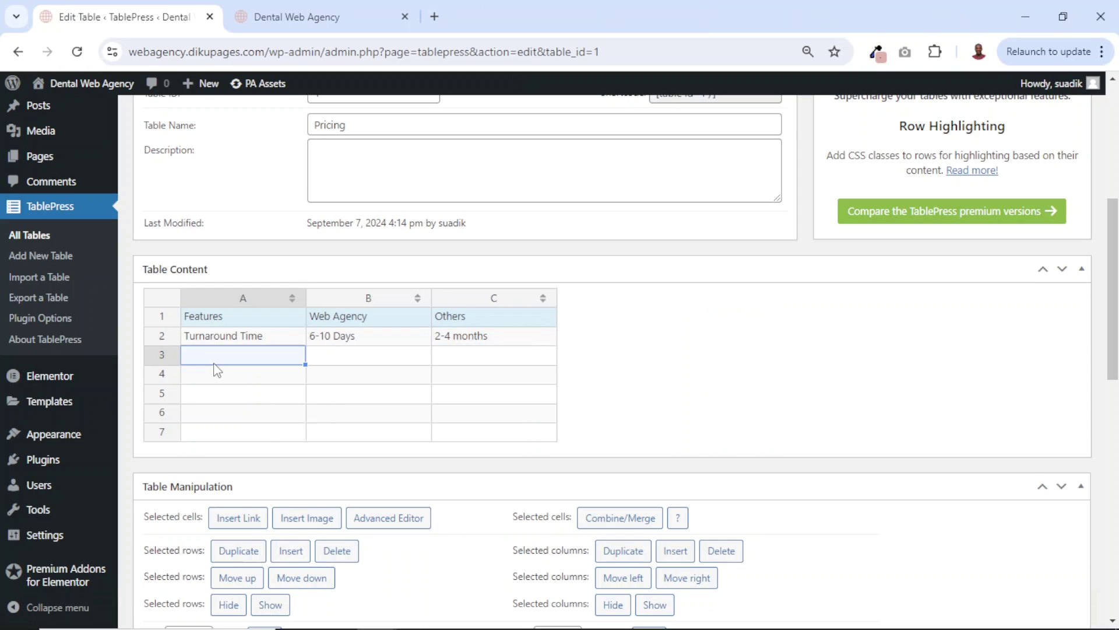
pyautogui.write('Total Cost')
pyautogui.click(343, 365)
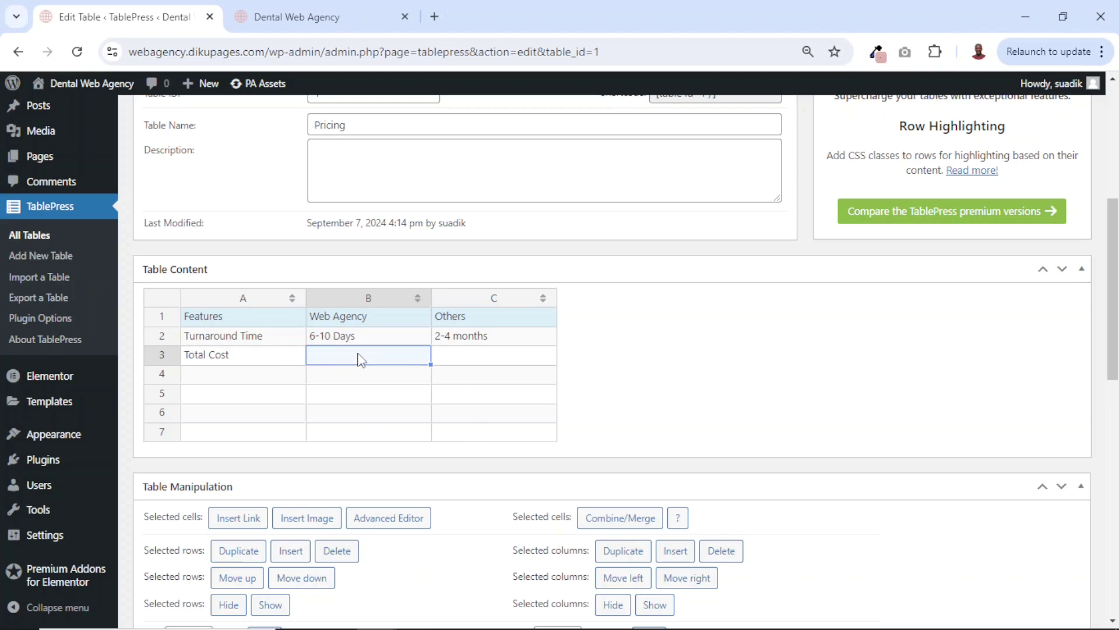
pyautogui.write('$2-3k')
pyautogui.click(473, 357)
pyautogui.write('$5-10k+')
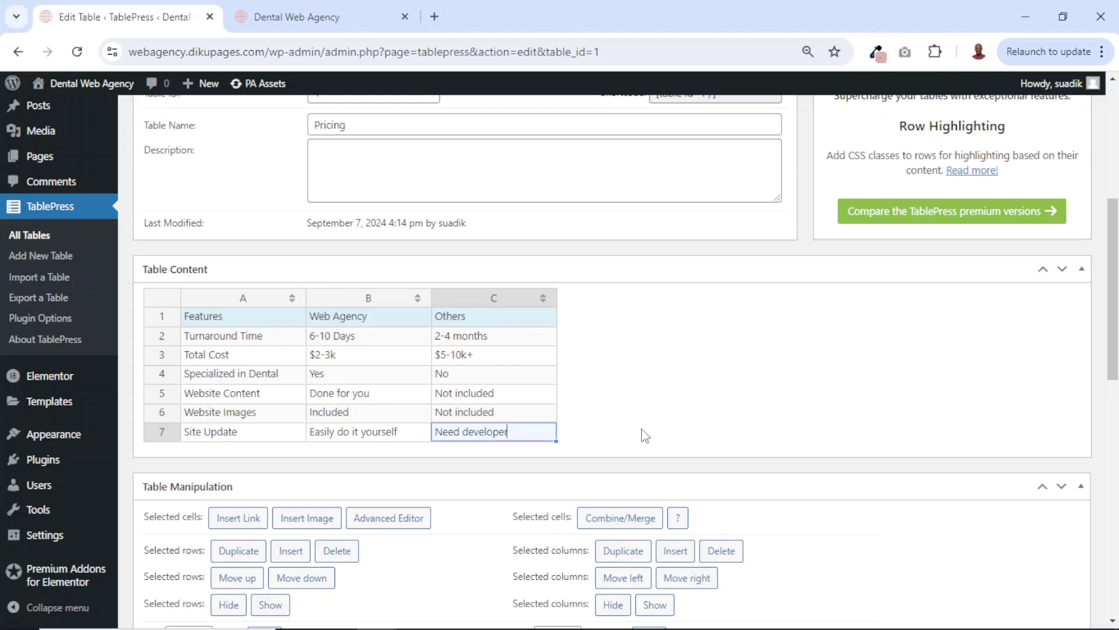
pyautogui.scroll(-10, 644, 436)
# Save the Pricing table, copy its shortcode [table id=1 /], and switch to the site preview
pyautogui.click(229, 488)
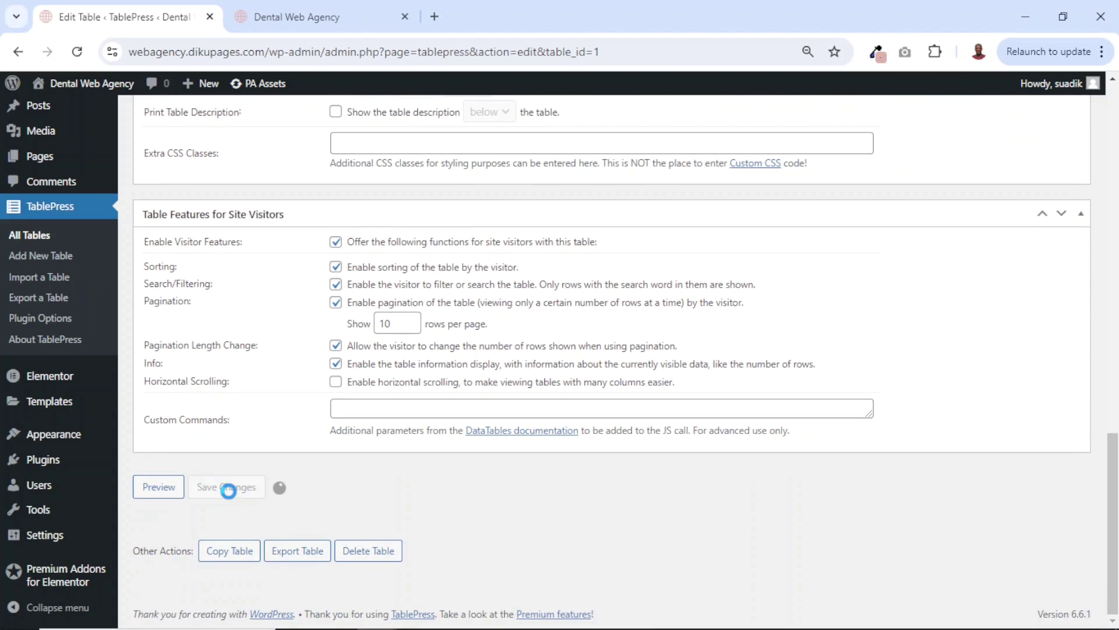
pyautogui.scroll(15, 378, 403)
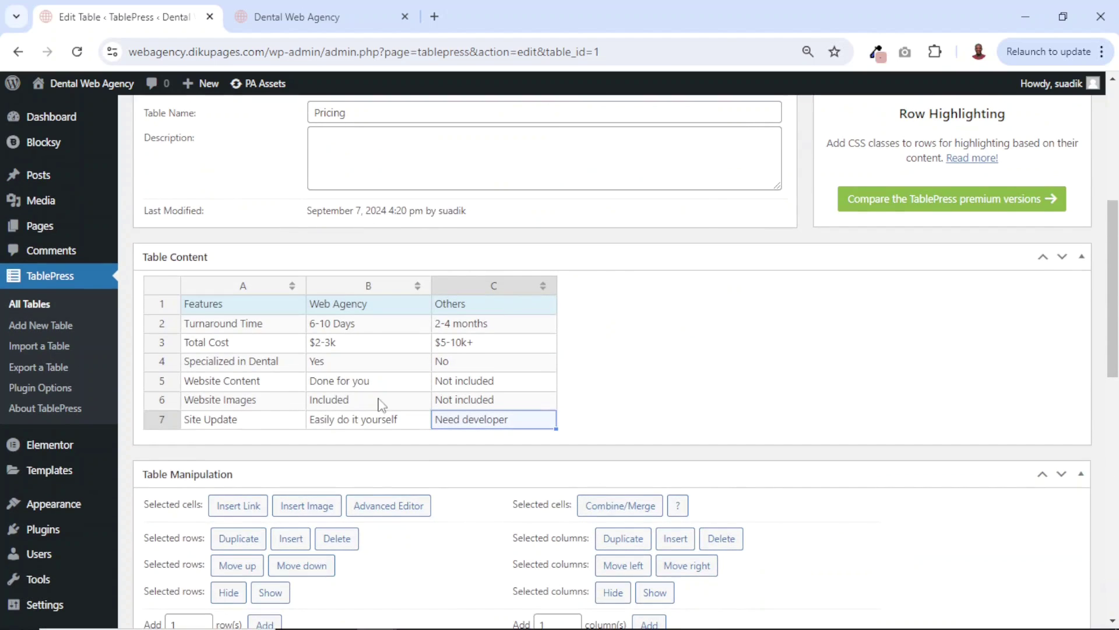
pyautogui.scroll(5, 731, 205)
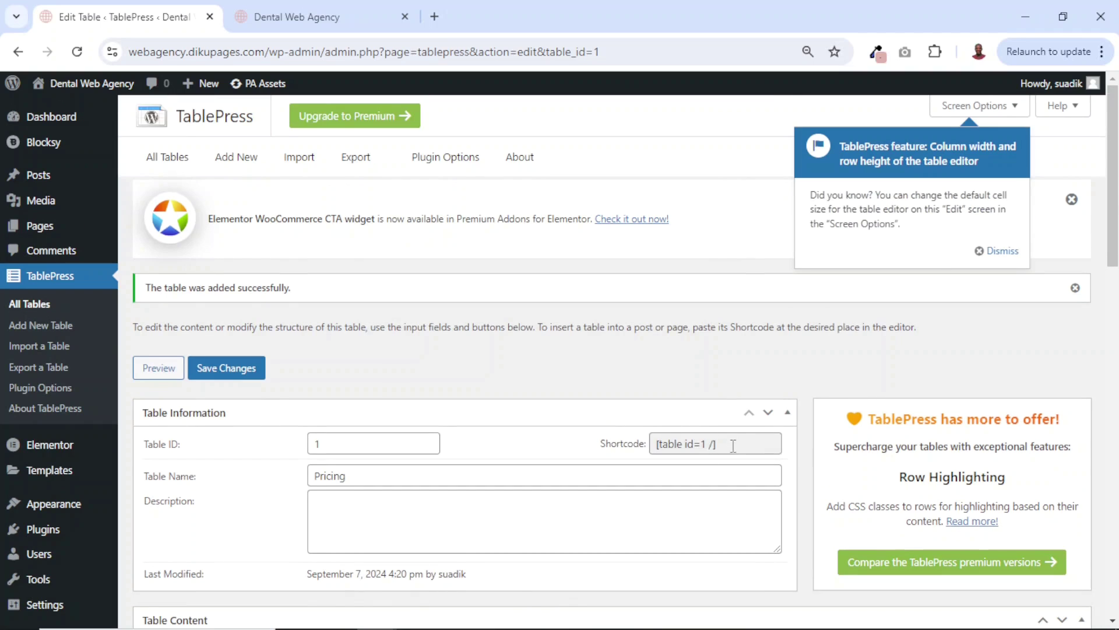
pyautogui.click(670, 443)
pyautogui.hotkey('ctrl', 'c')
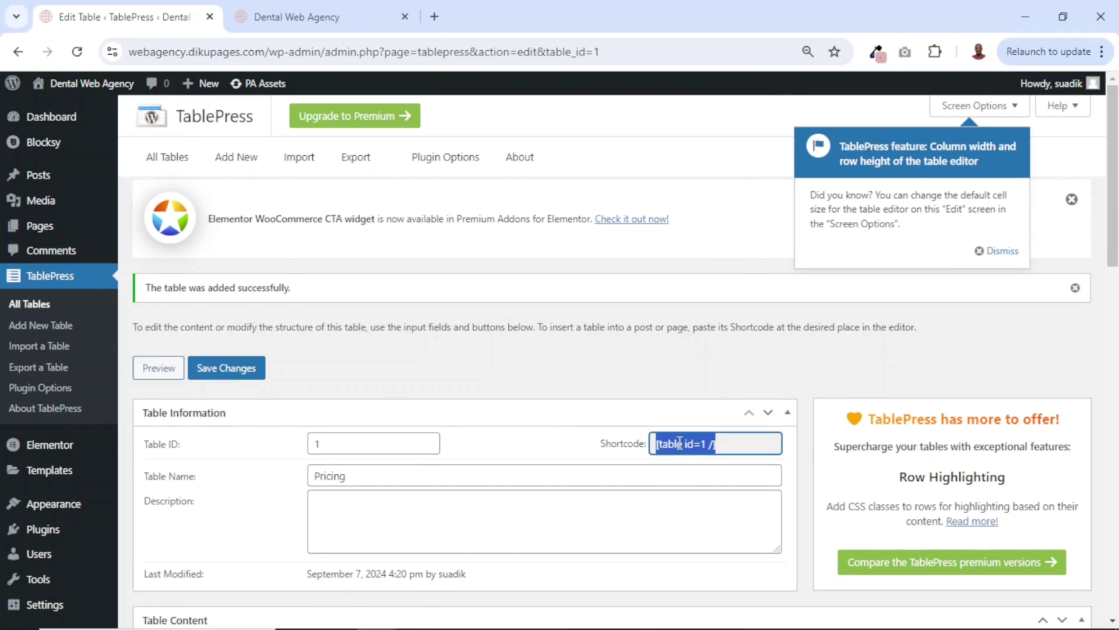
pyautogui.click(298, 21)
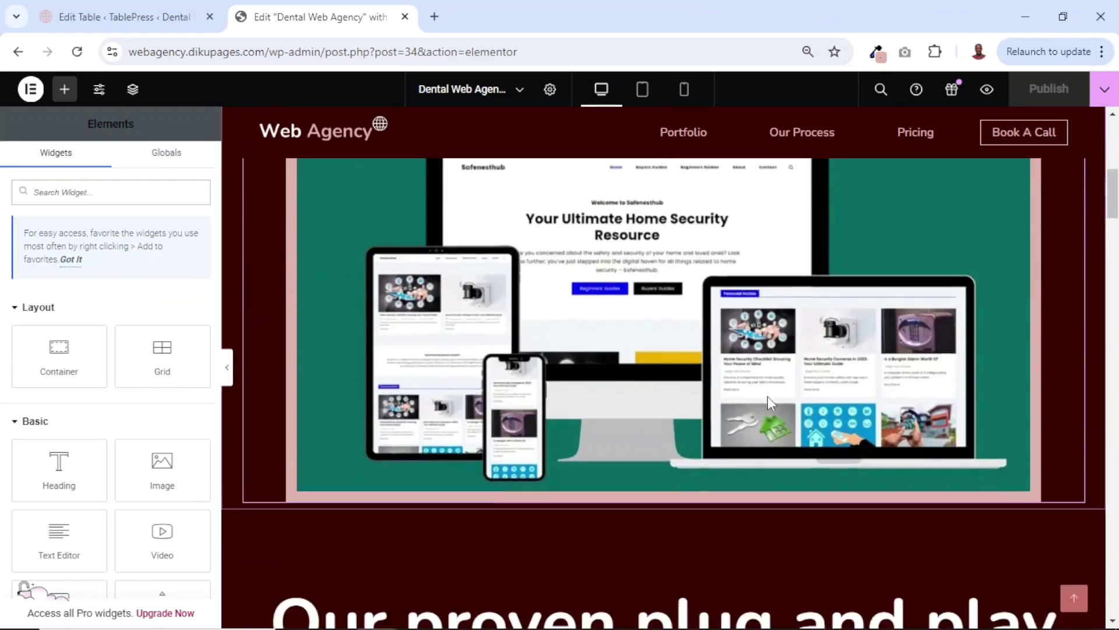
# Add a one-column Flexbox container above the 'See some of our recent work' section
pyautogui.scroll(-8, 767, 401)
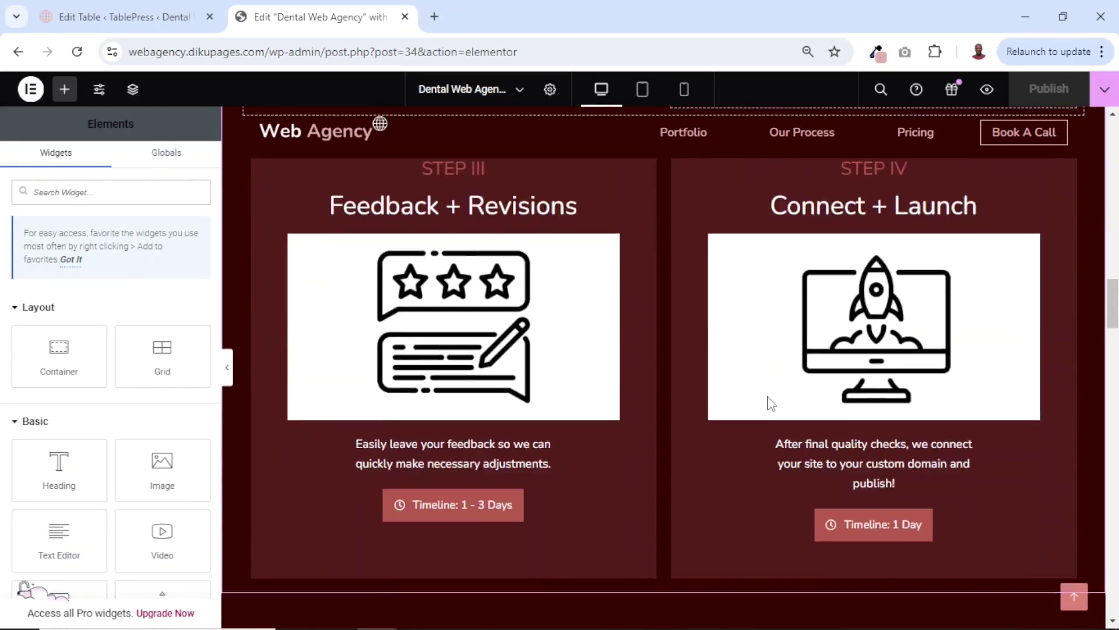
pyautogui.scroll(12, 767, 401)
pyautogui.scroll(5, 767, 402)
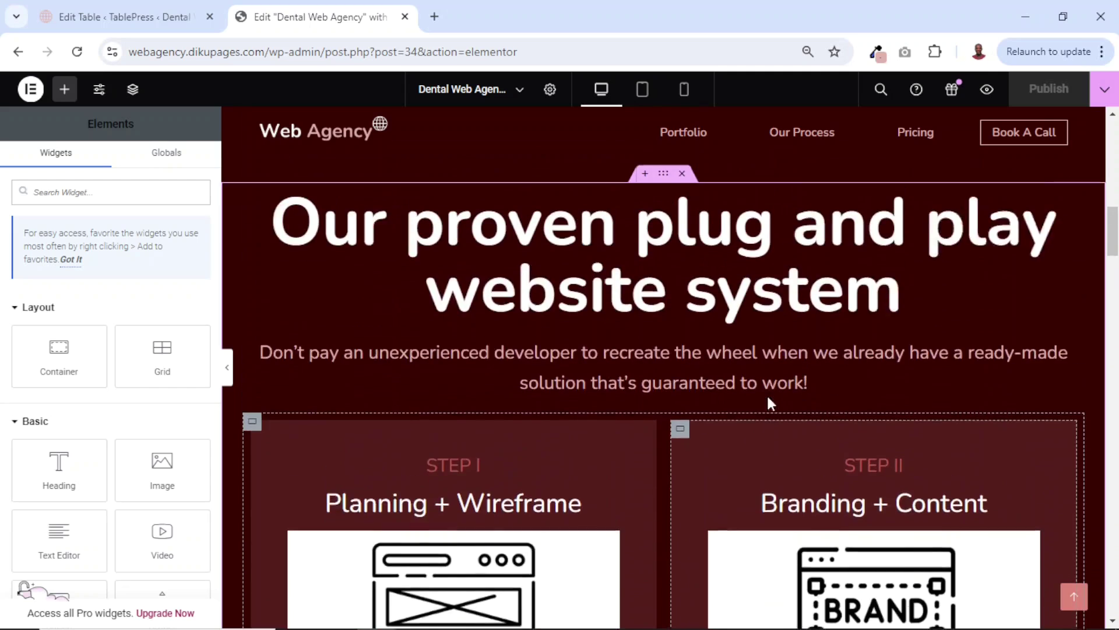
pyautogui.scroll(-15, 676, 363)
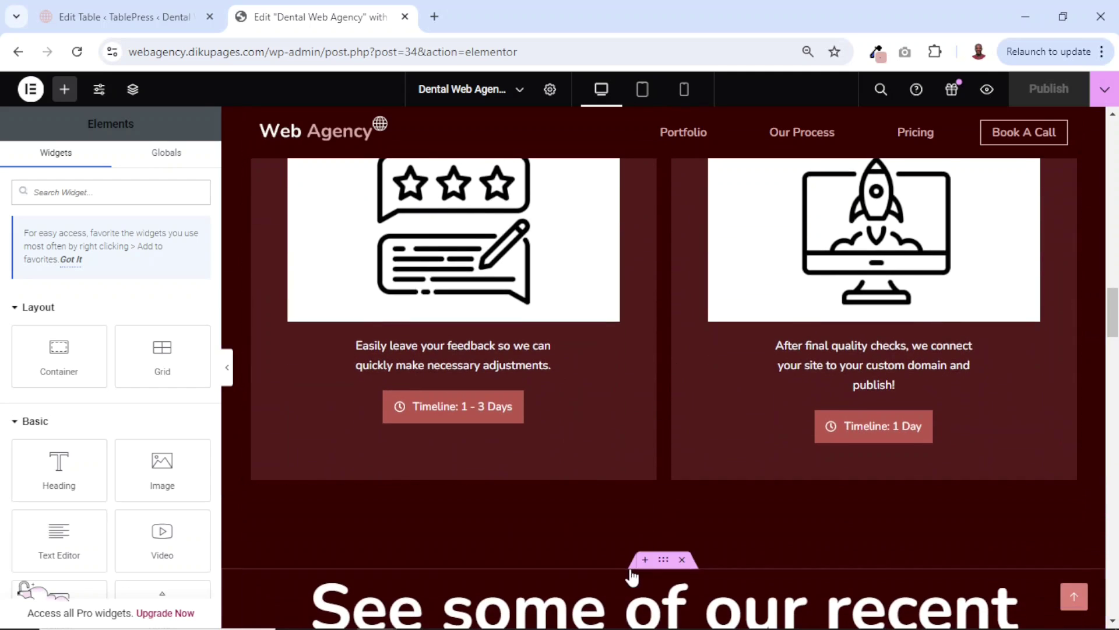
pyautogui.scroll(-3, 635, 559)
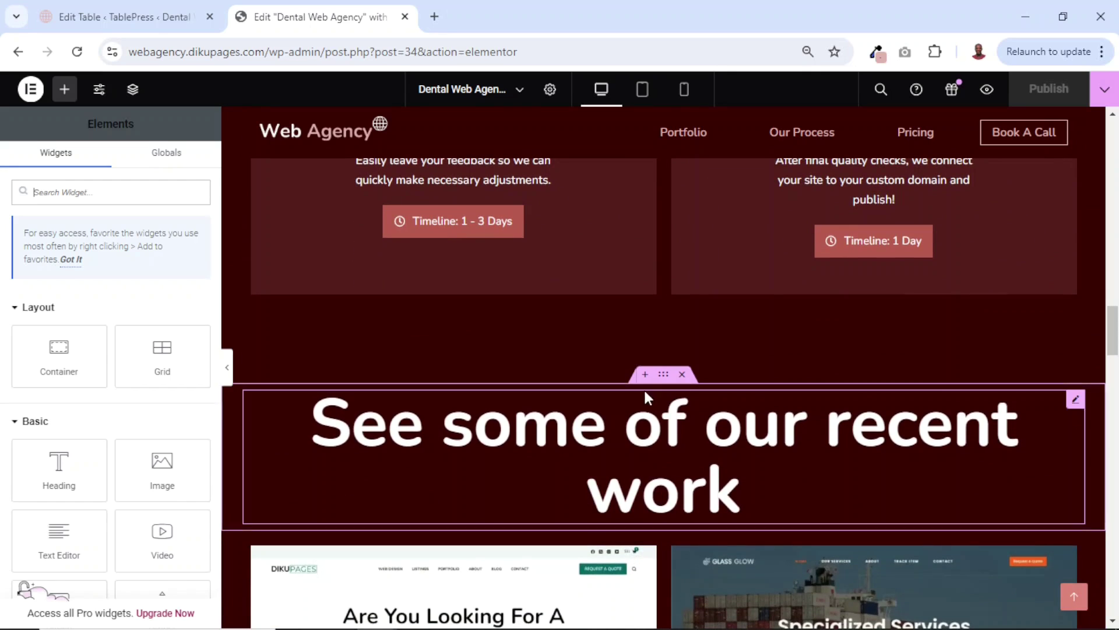
pyautogui.click(644, 375)
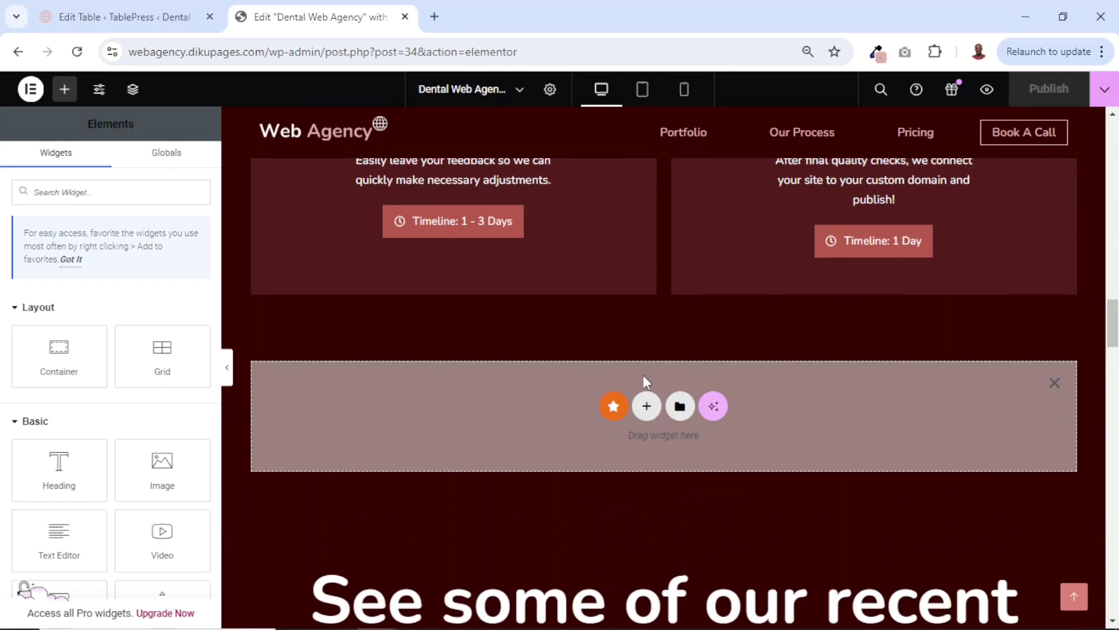
pyautogui.click(645, 410)
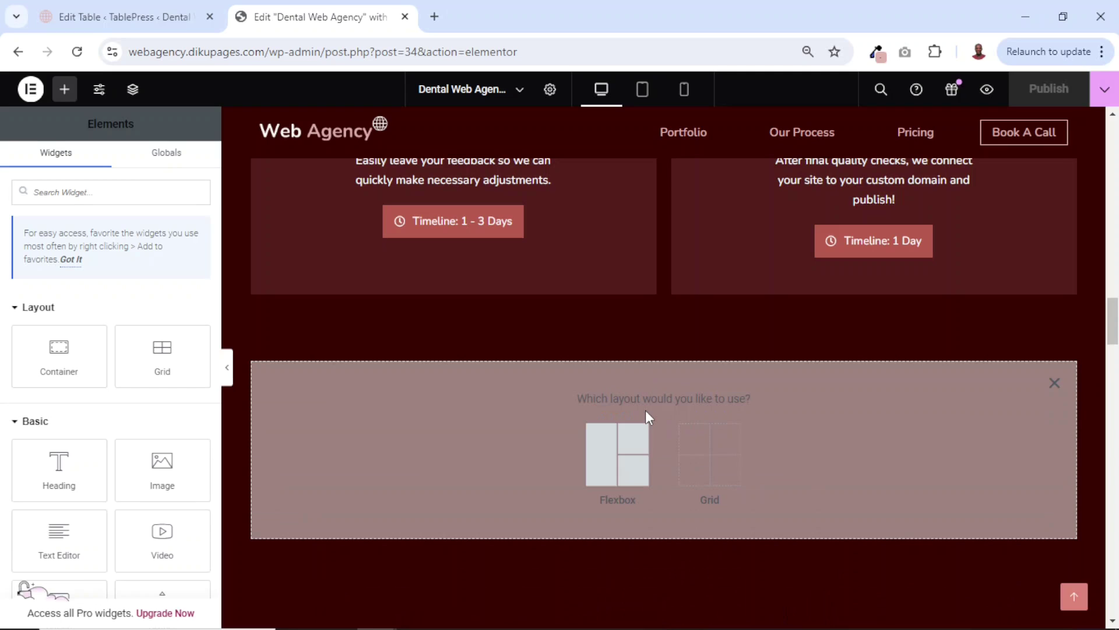
pyautogui.click(626, 441)
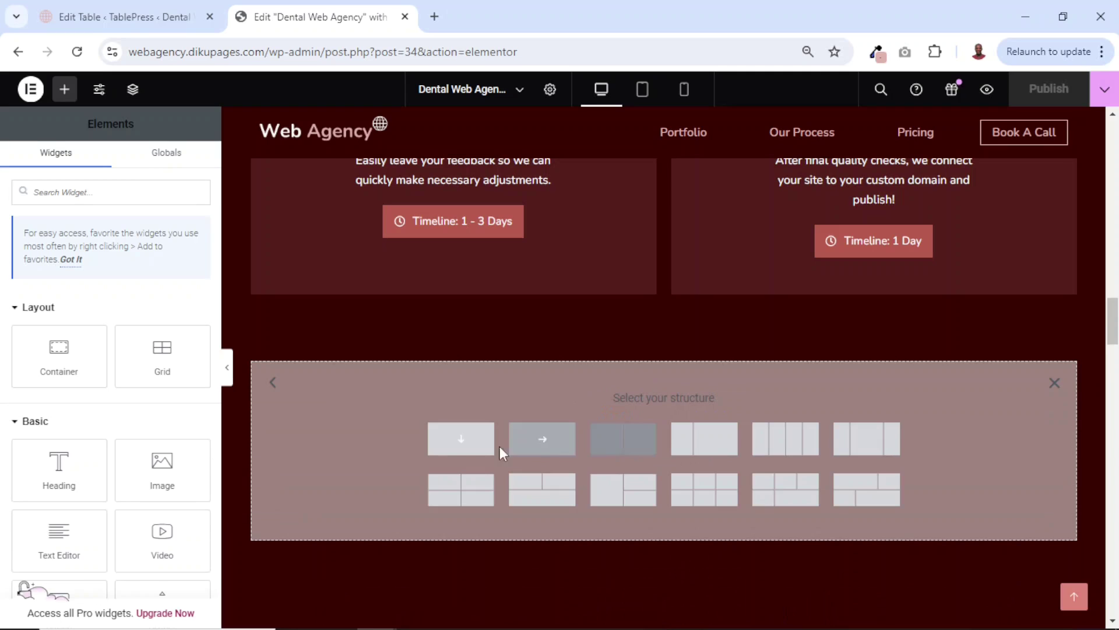
pyautogui.click(460, 439)
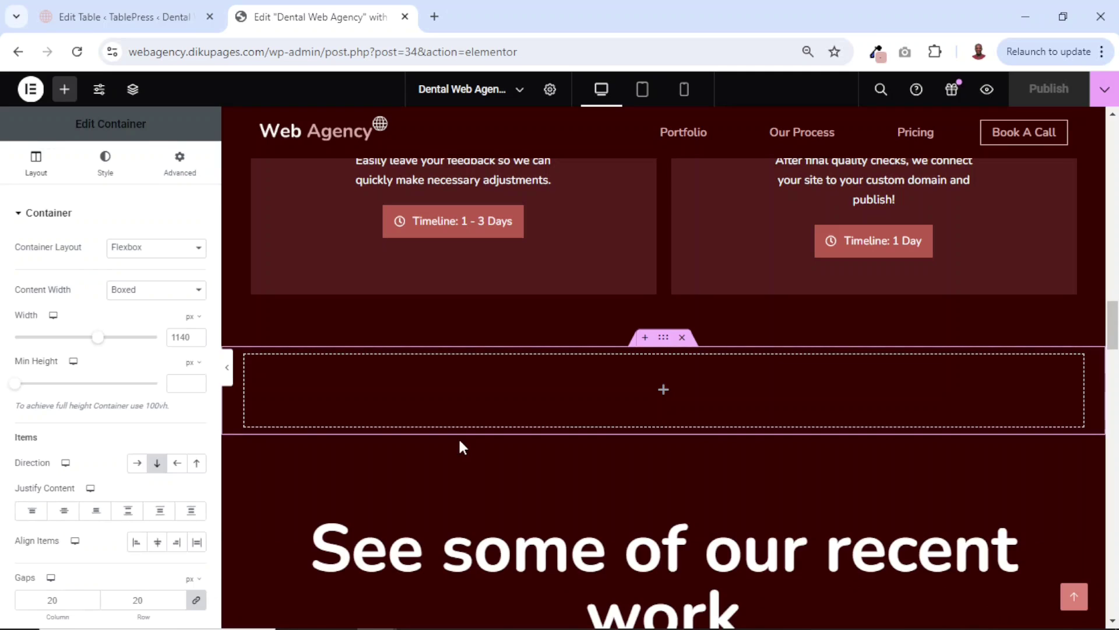
# Drop a Shortcode widget into the container and paste [table id=1 /] into it
pyautogui.click(65, 91)
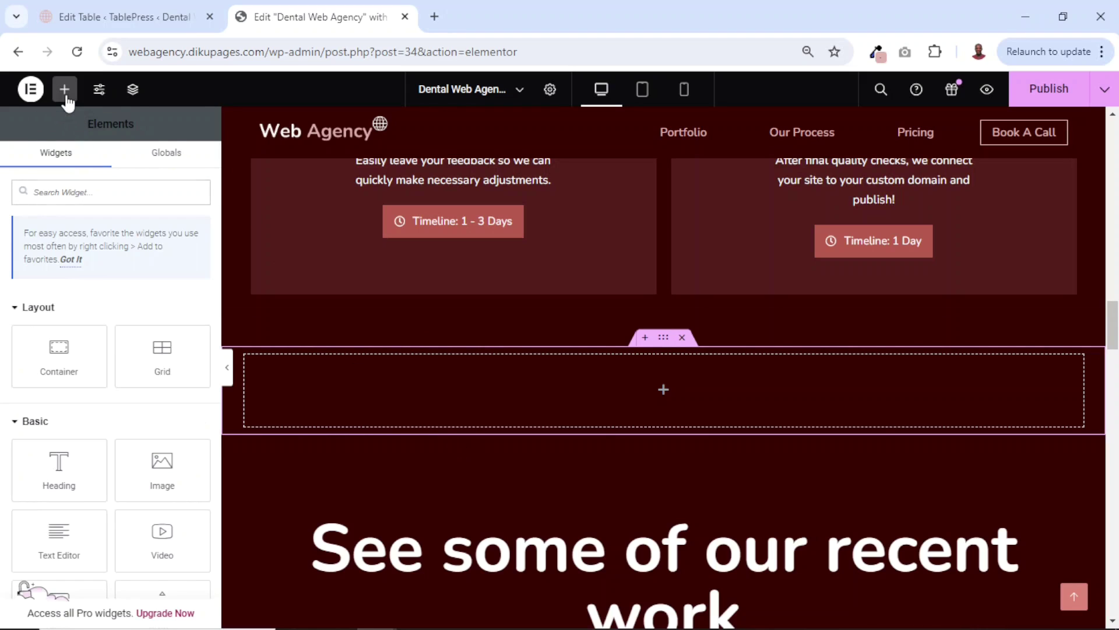
pyautogui.write('sho')
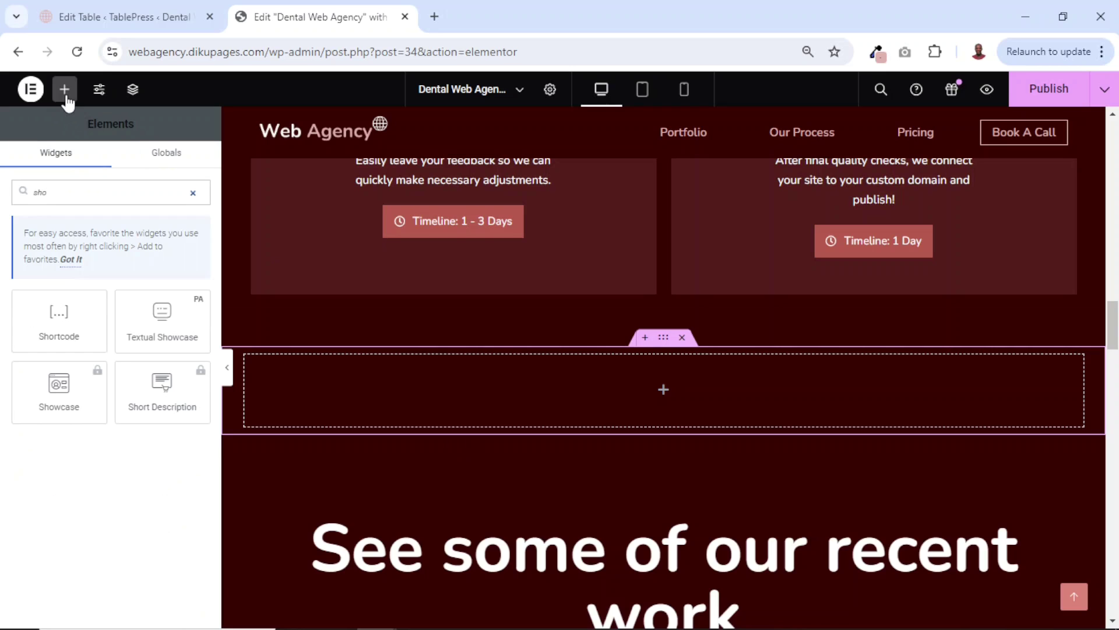
pyautogui.moveTo(51, 327); pyautogui.dragTo(432, 399)
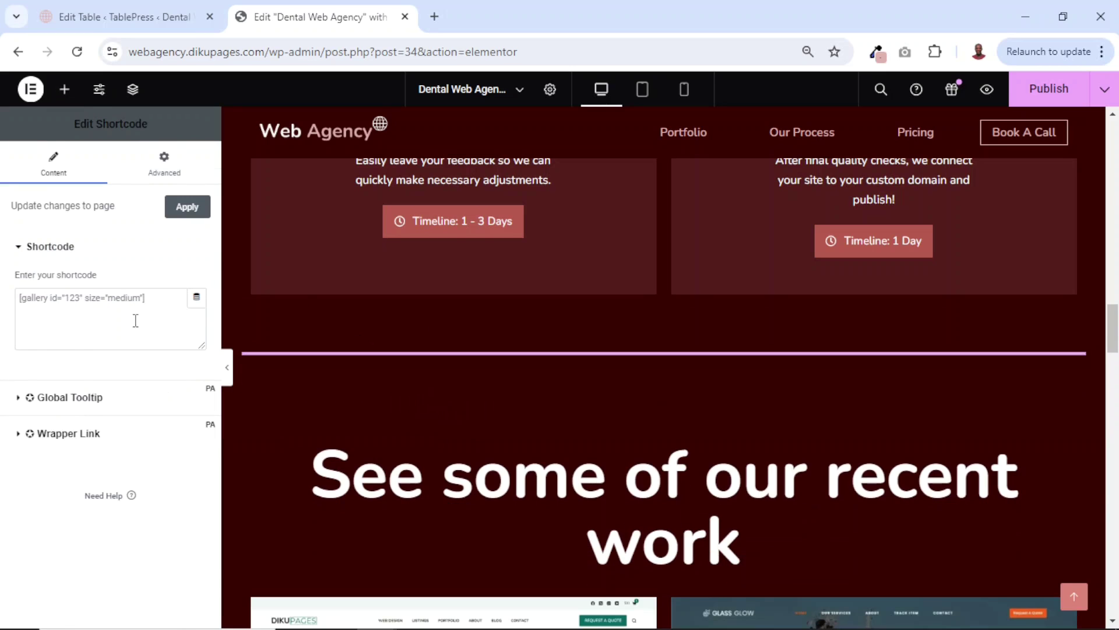
pyautogui.click(135, 320)
pyautogui.hotkey('ctrl', 'v')
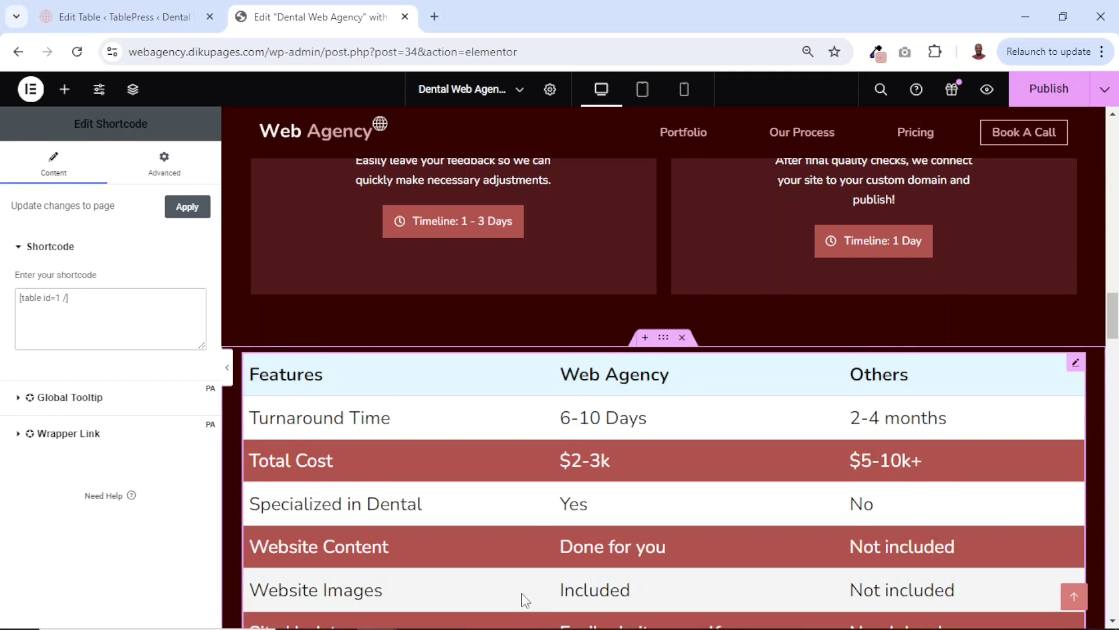
pyautogui.scroll(-2, 412, 438)
pyautogui.scroll(3, 729, 420)
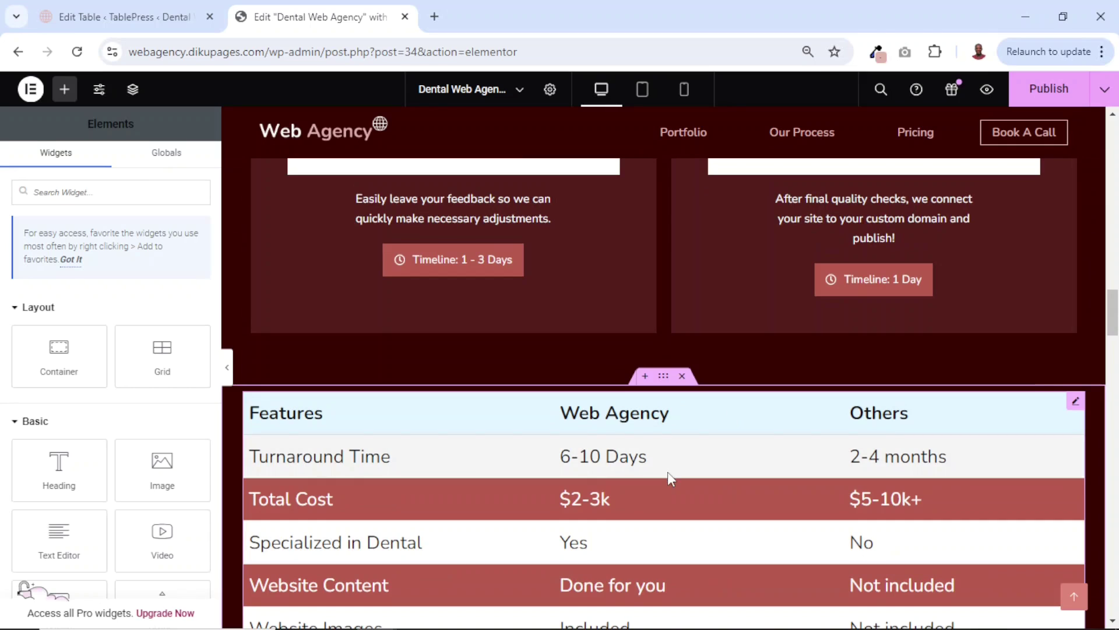
# Add a Heading widget above the table reading 'Why choose us?'
pyautogui.scroll(-2, 670, 478)
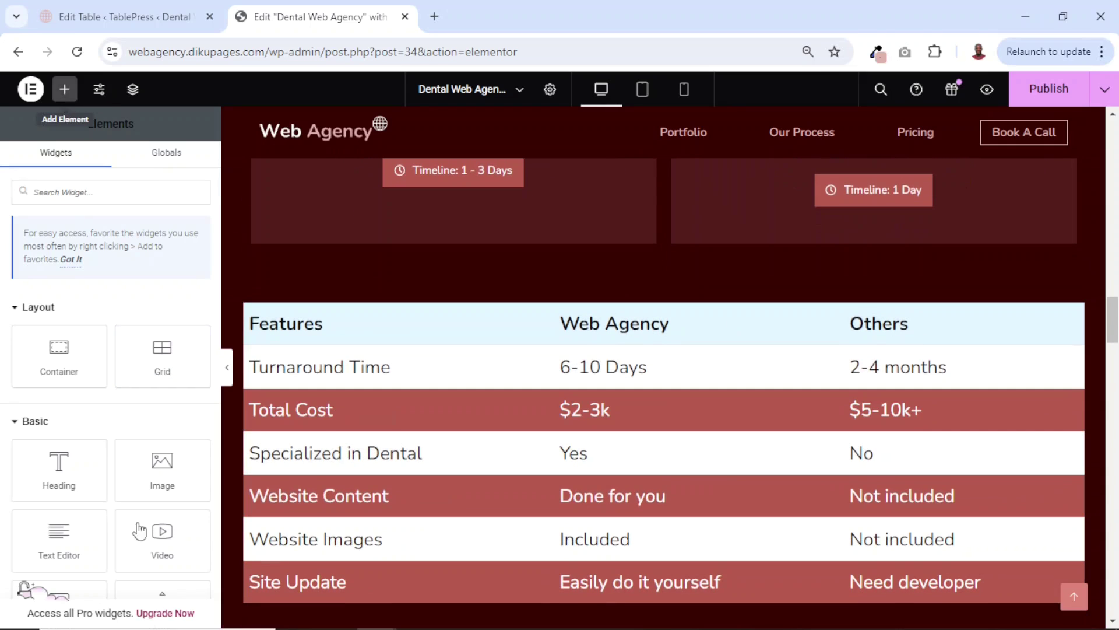
pyautogui.moveTo(59, 467); pyautogui.dragTo(474, 315)
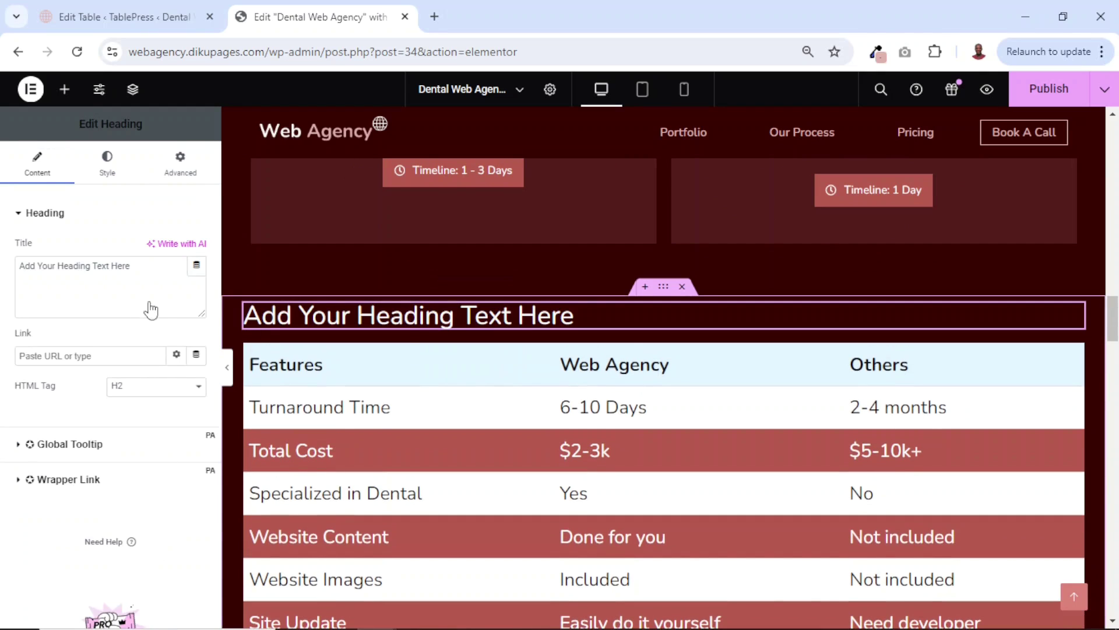
pyautogui.moveTo(155, 270); pyautogui.dragTo(3, 253)
pyautogui.press('BackSpace')
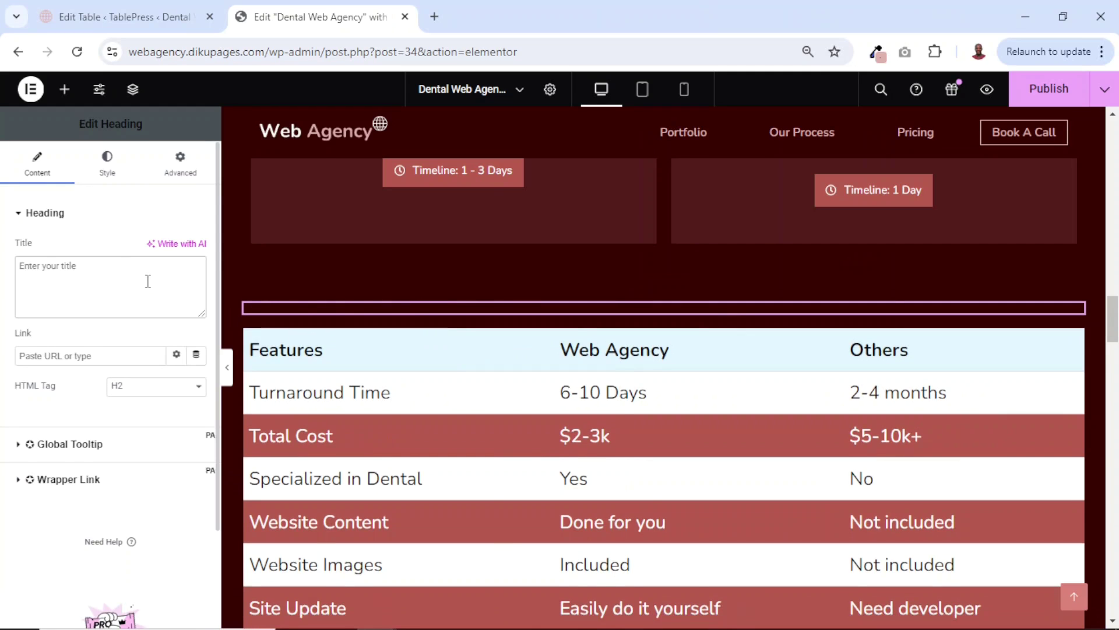
pyautogui.write('Why choose us?')
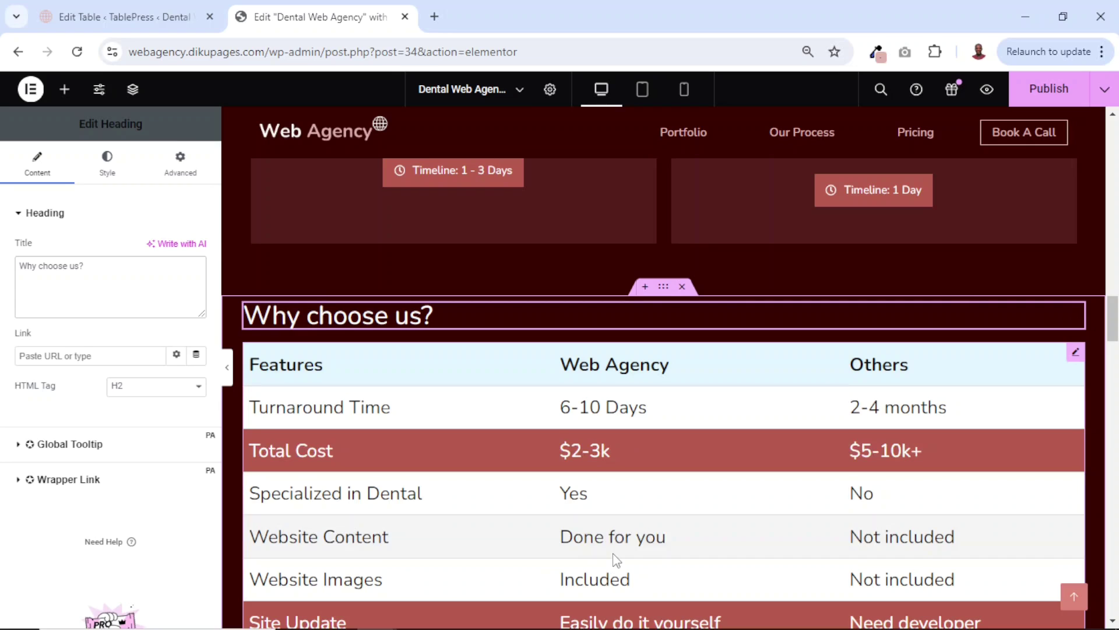
# Copy the 'Our proven plug and play' heading and paste its style onto 'Why choose us?'
pyautogui.scroll(-3, 610, 551)
pyautogui.scroll(2, 611, 550)
pyautogui.scroll(-8, 418, 336)
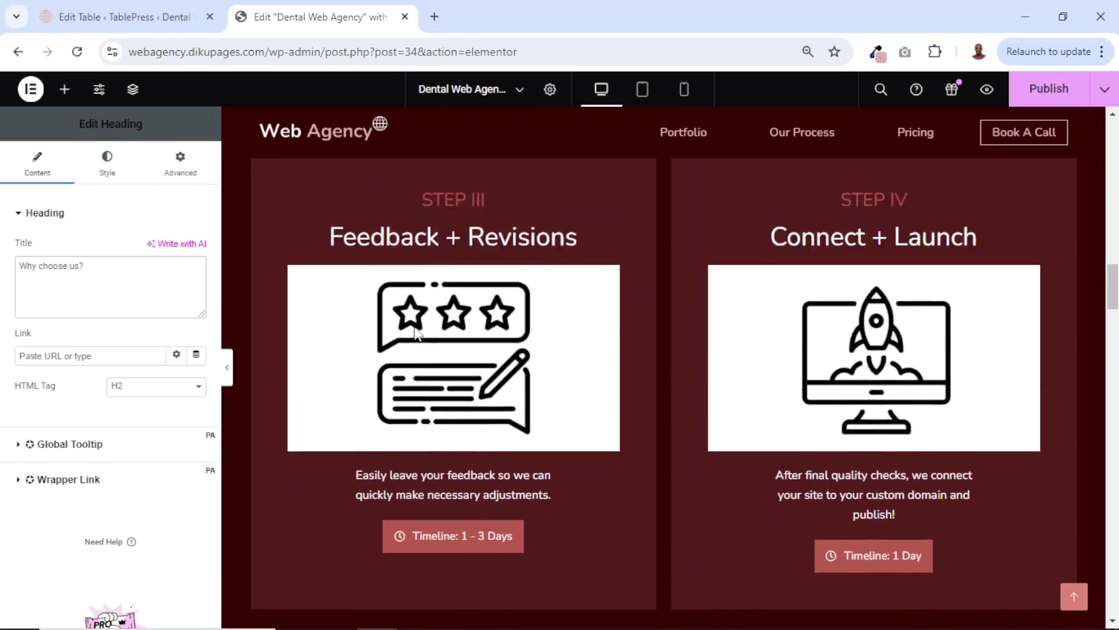
pyautogui.scroll(6, 418, 336)
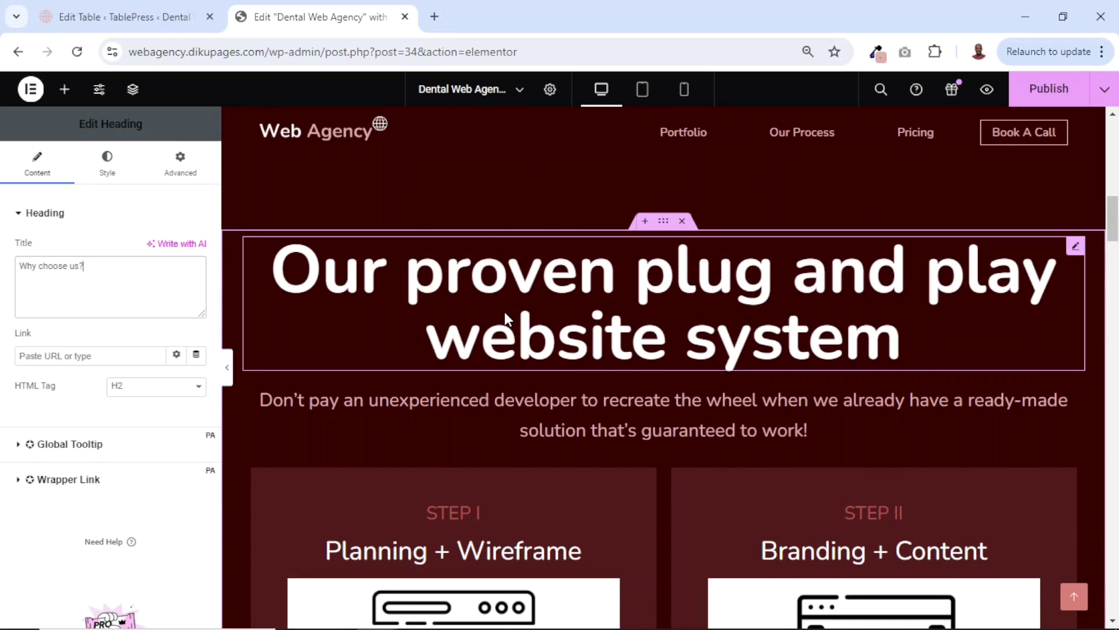
pyautogui.rightClick(505, 312)
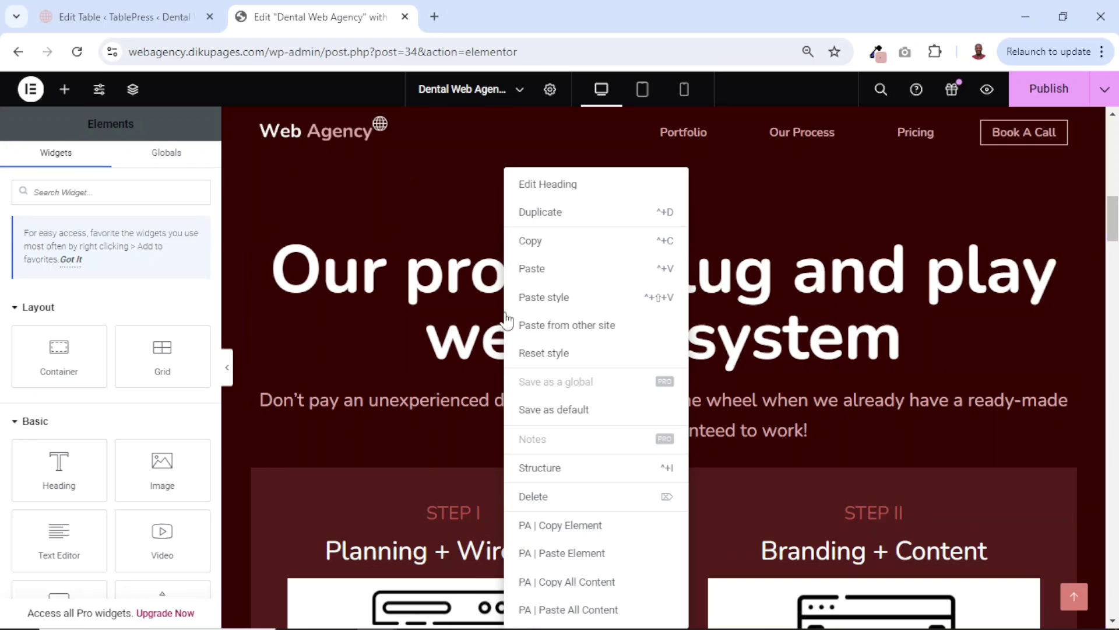
pyautogui.click(547, 251)
pyautogui.scroll(-10, 547, 248)
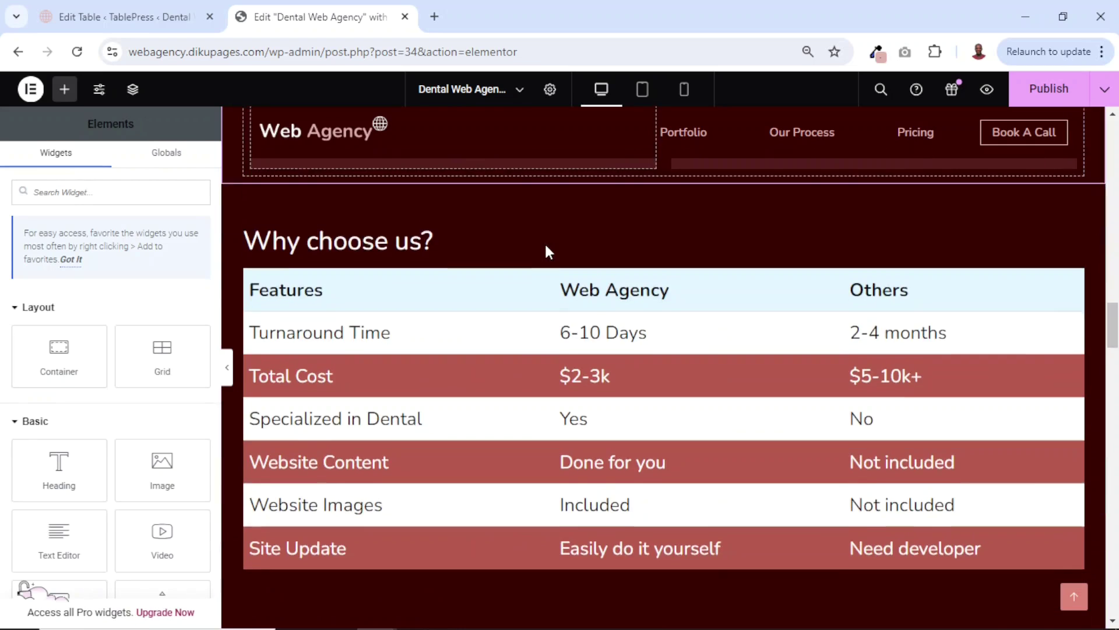
pyautogui.scroll(-2, 480, 233)
pyautogui.scroll(3, 425, 197)
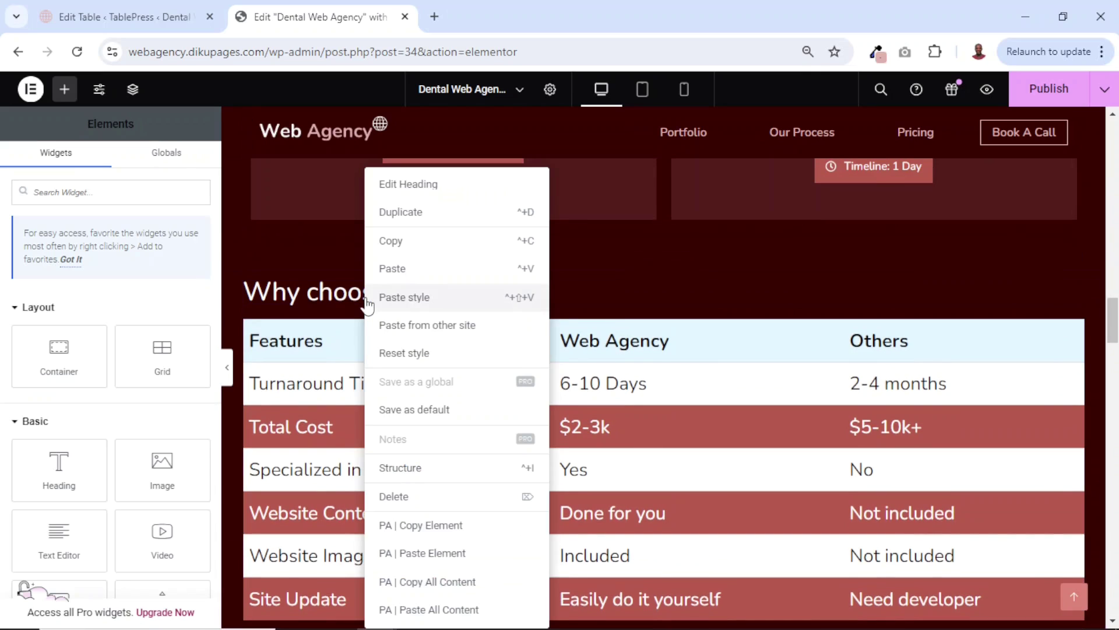
pyautogui.click(417, 299)
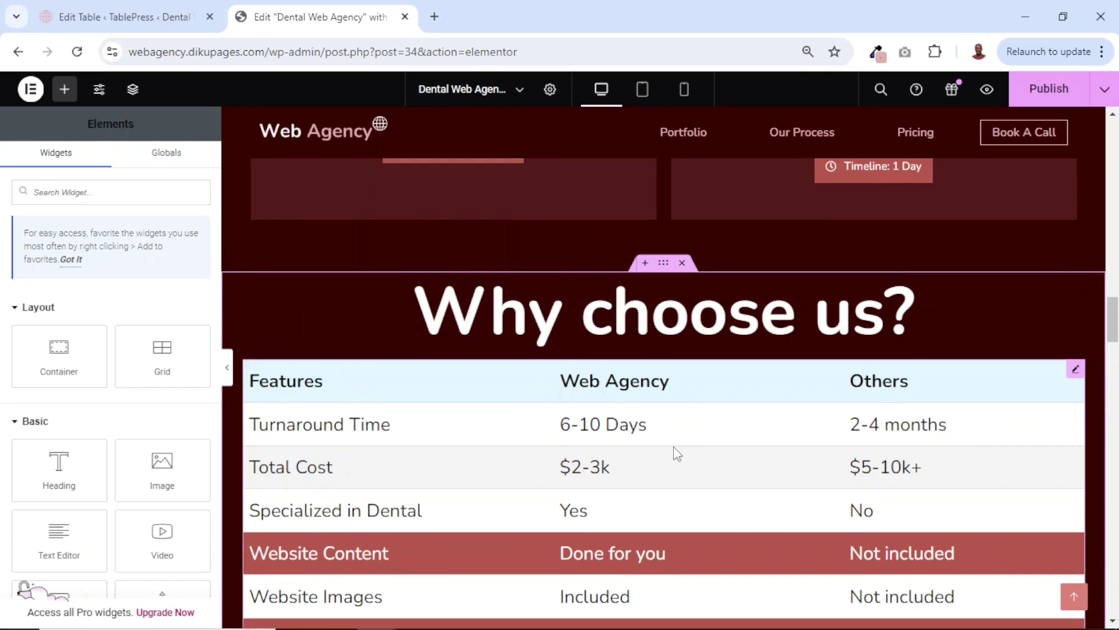
# Give the table container a 100 px top and 50 px bottom margin, then publish the page
pyautogui.scroll(-5, 674, 446)
pyautogui.scroll(4, 673, 443)
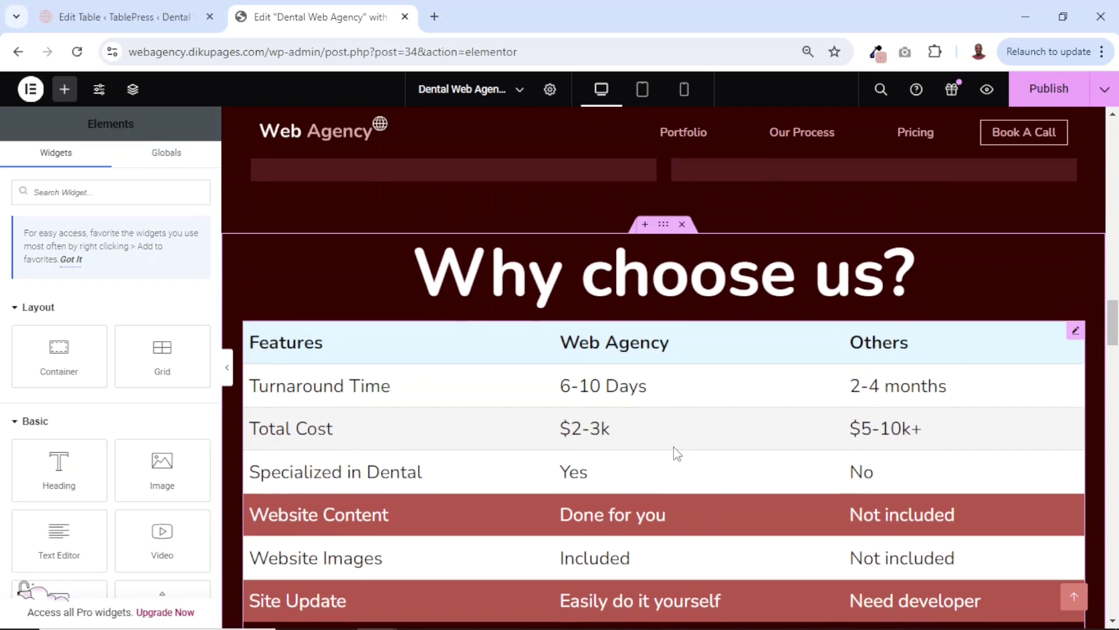
pyautogui.click(664, 227)
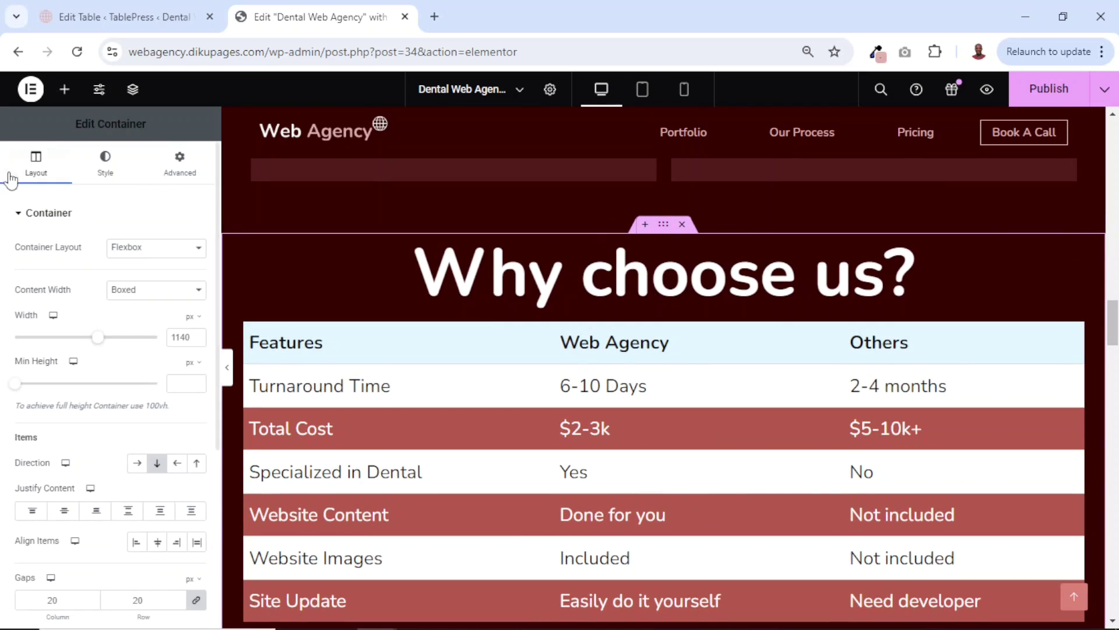
pyautogui.click(176, 170)
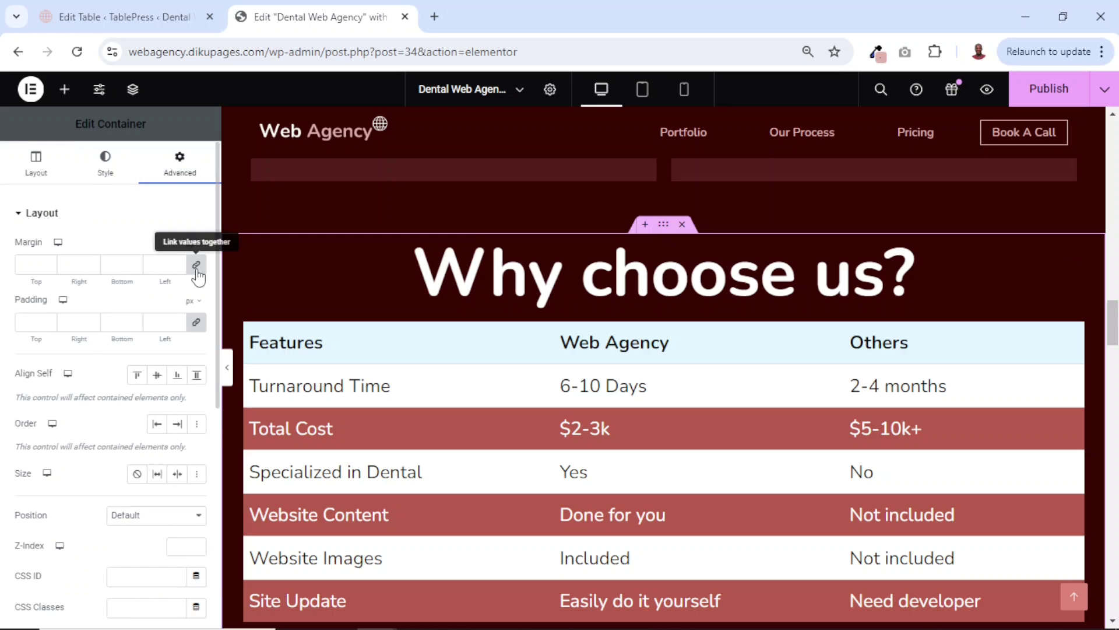
pyautogui.click(20, 265)
pyautogui.write('0')
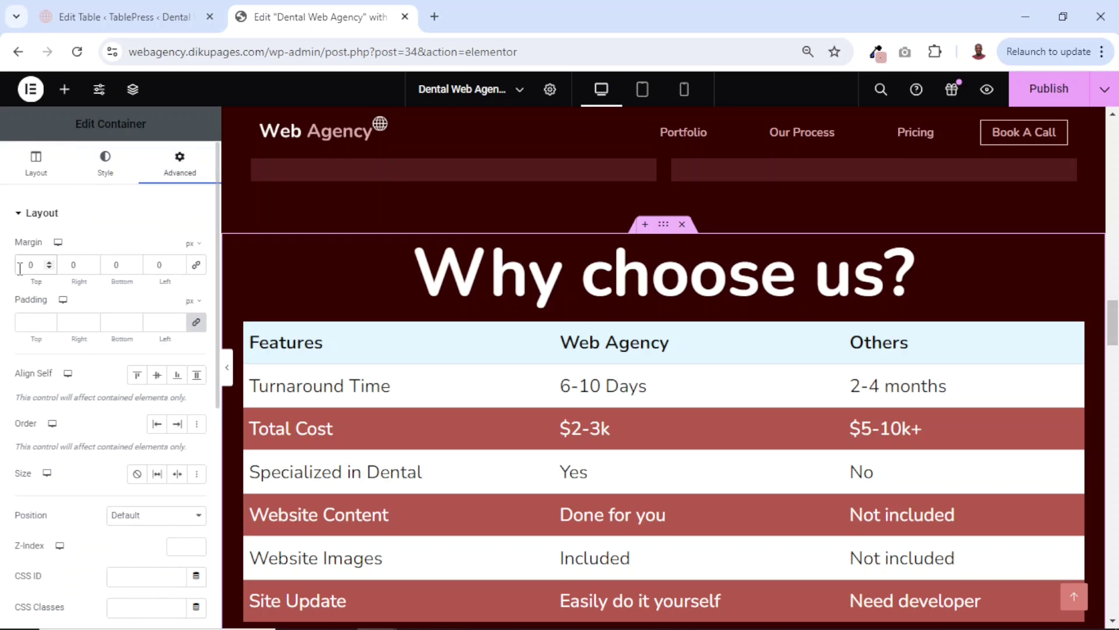
pyautogui.write('100')
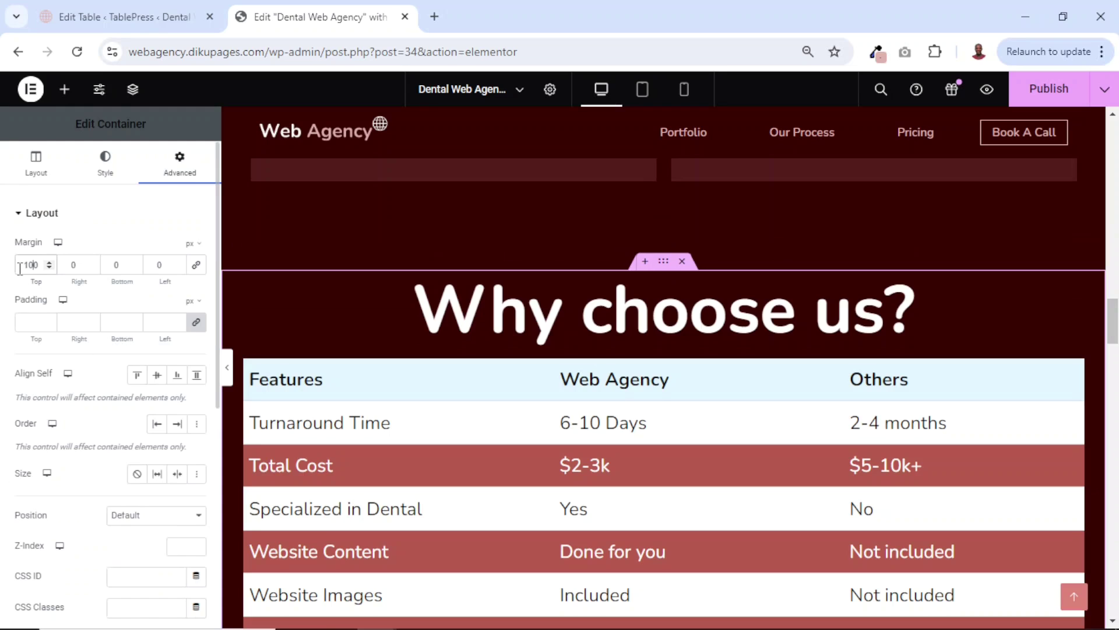
pyautogui.click(108, 265)
pyautogui.write('5')
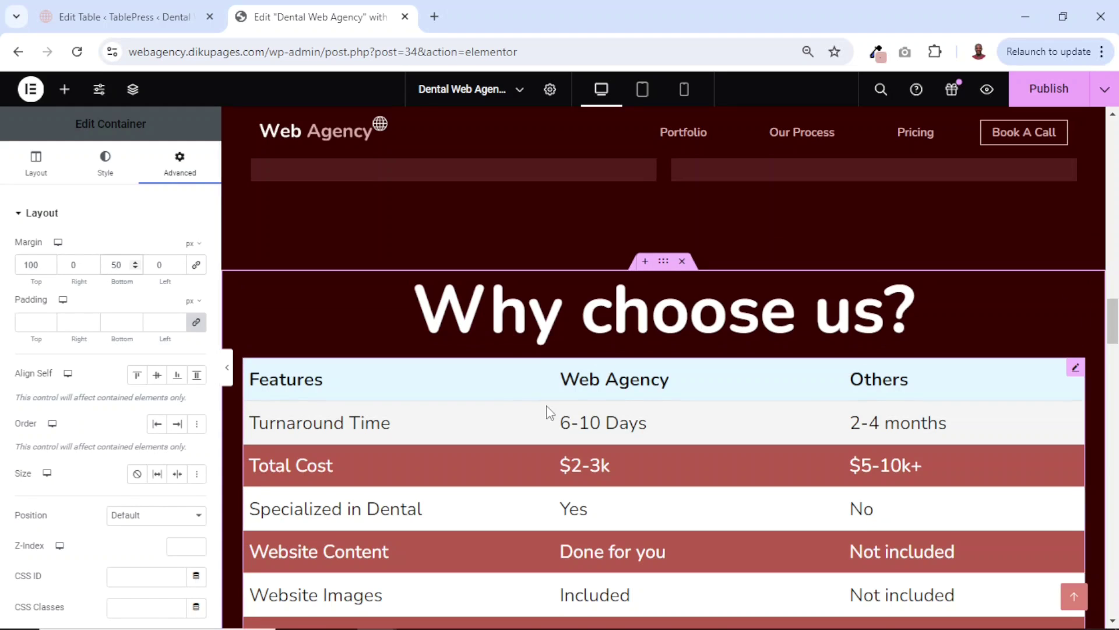
pyautogui.scroll(-7, 547, 404)
pyautogui.scroll(4, 547, 404)
pyautogui.scroll(5, 547, 407)
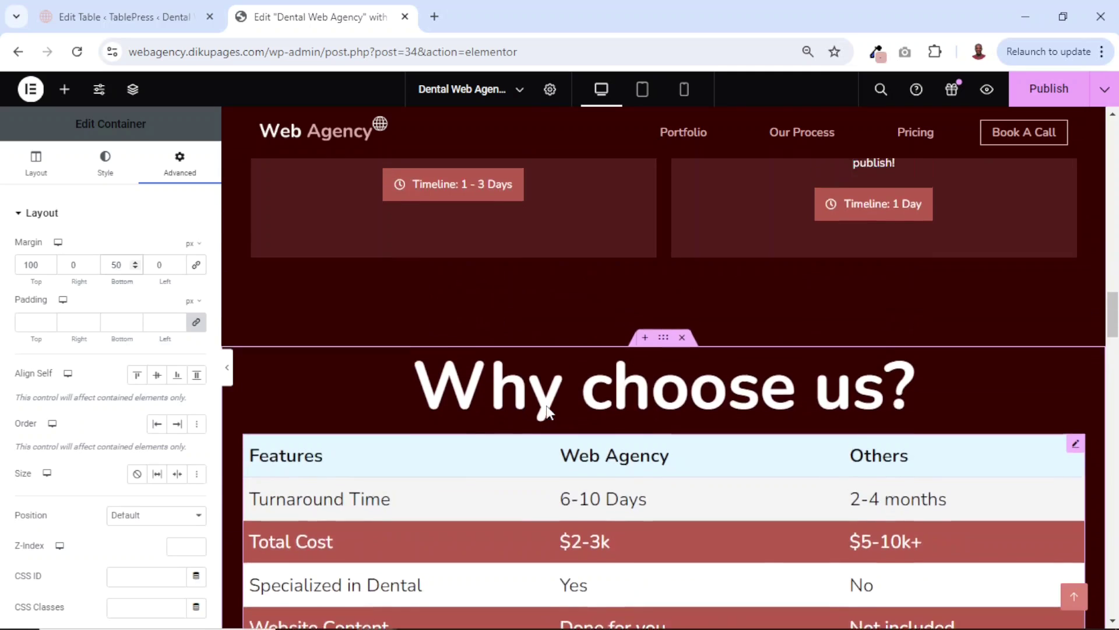
pyautogui.scroll(-4, 547, 406)
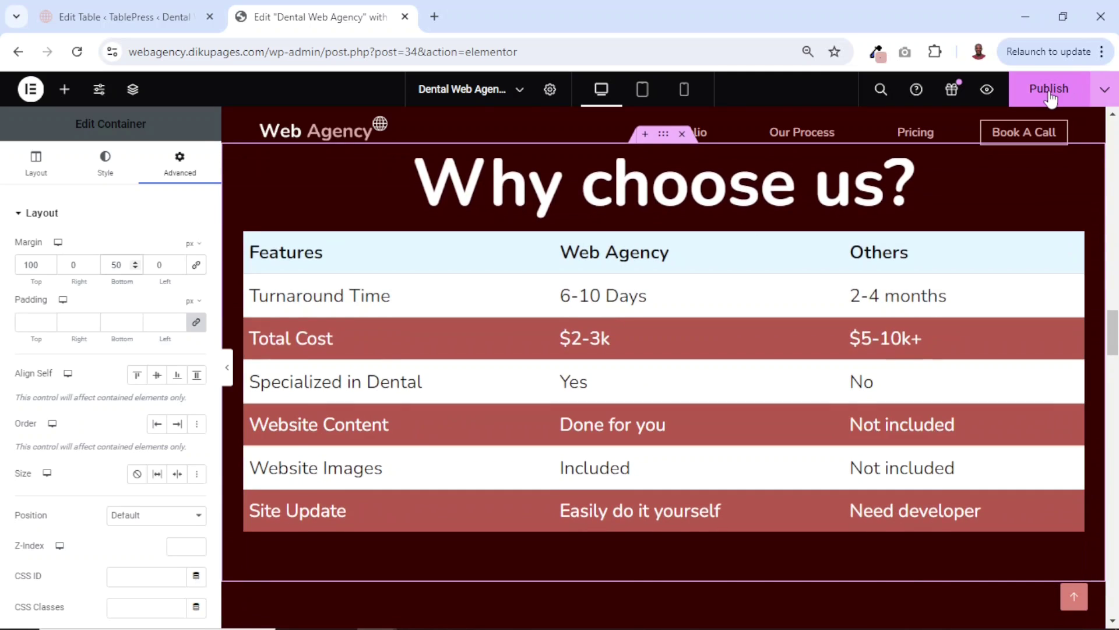
pyautogui.click(1049, 93)
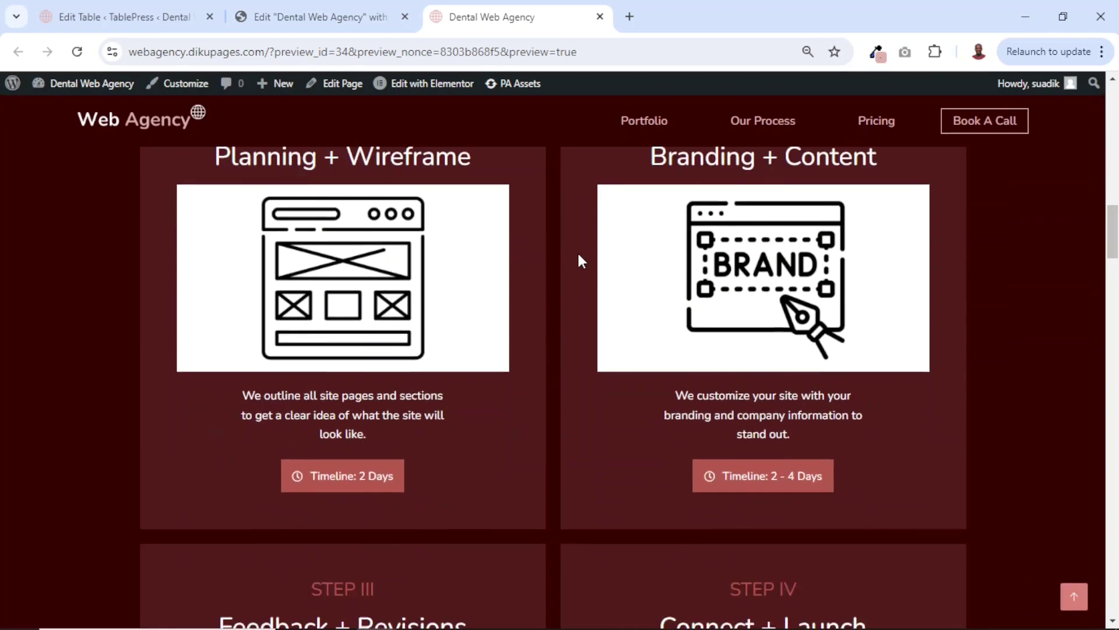
pyautogui.scroll(-3, 578, 255)
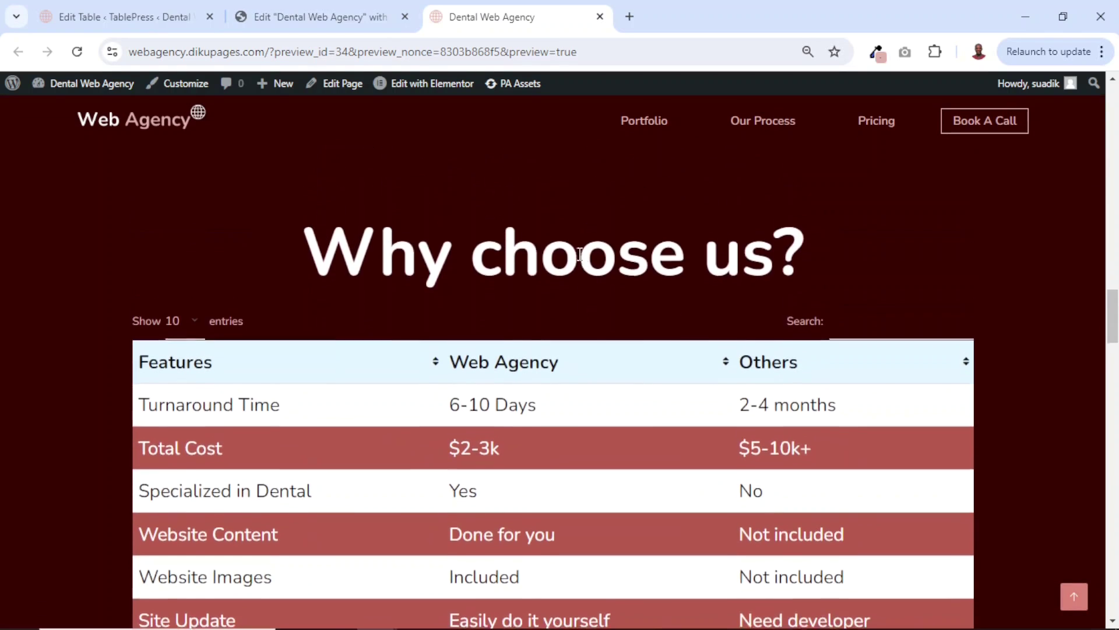
# Set the previewed comparison table to show 100 entries per page
pyautogui.scroll(1, 580, 254)
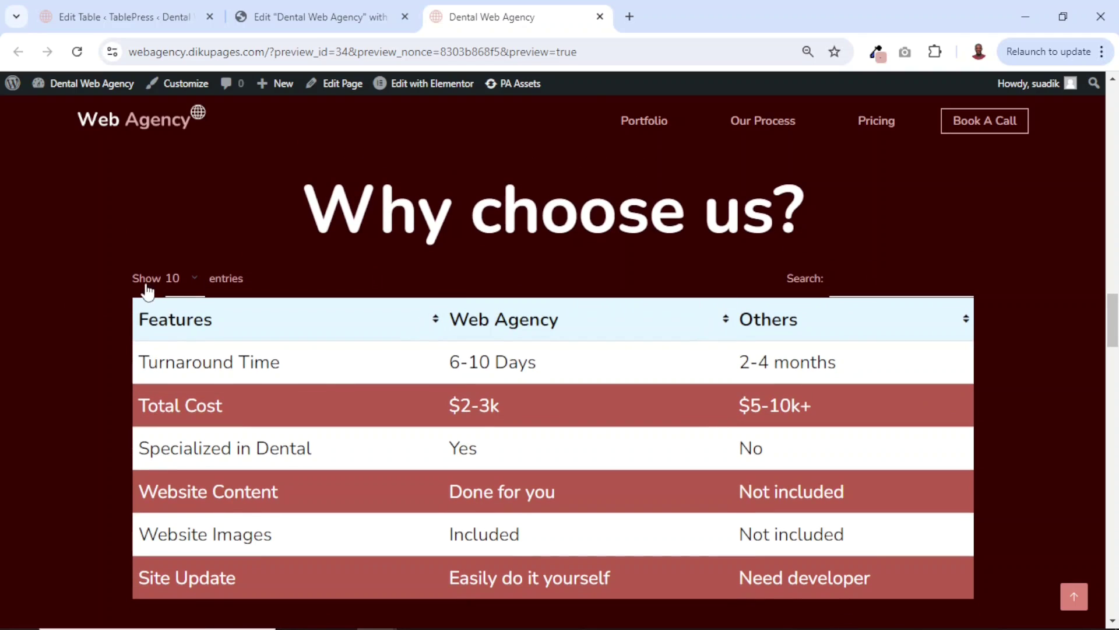
pyautogui.click(194, 276)
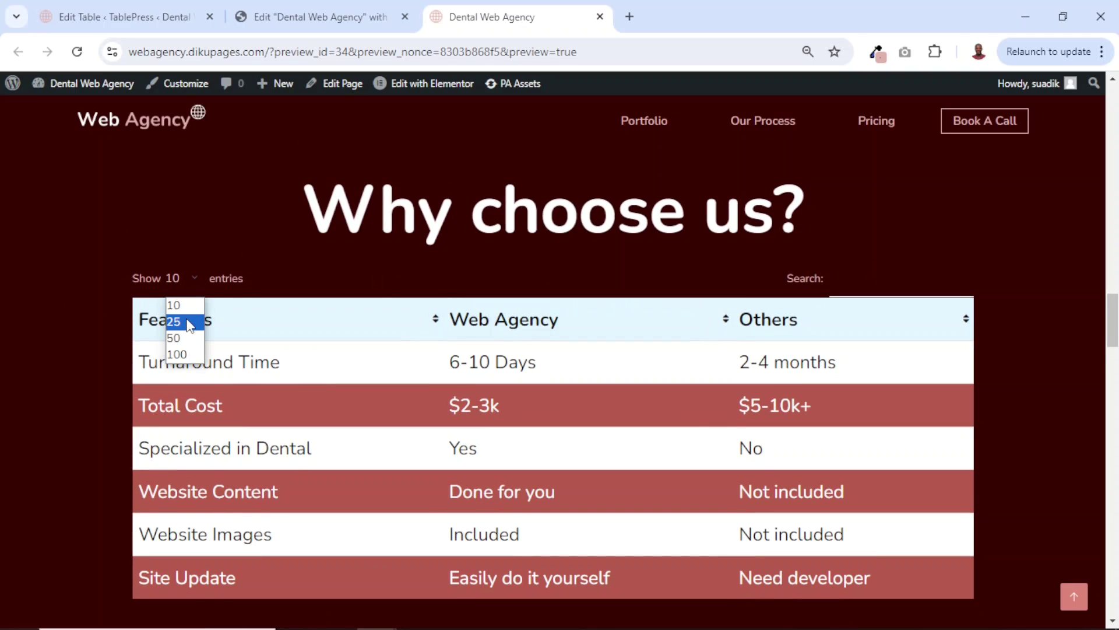
pyautogui.click(189, 324)
pyautogui.click(192, 278)
pyautogui.click(178, 354)
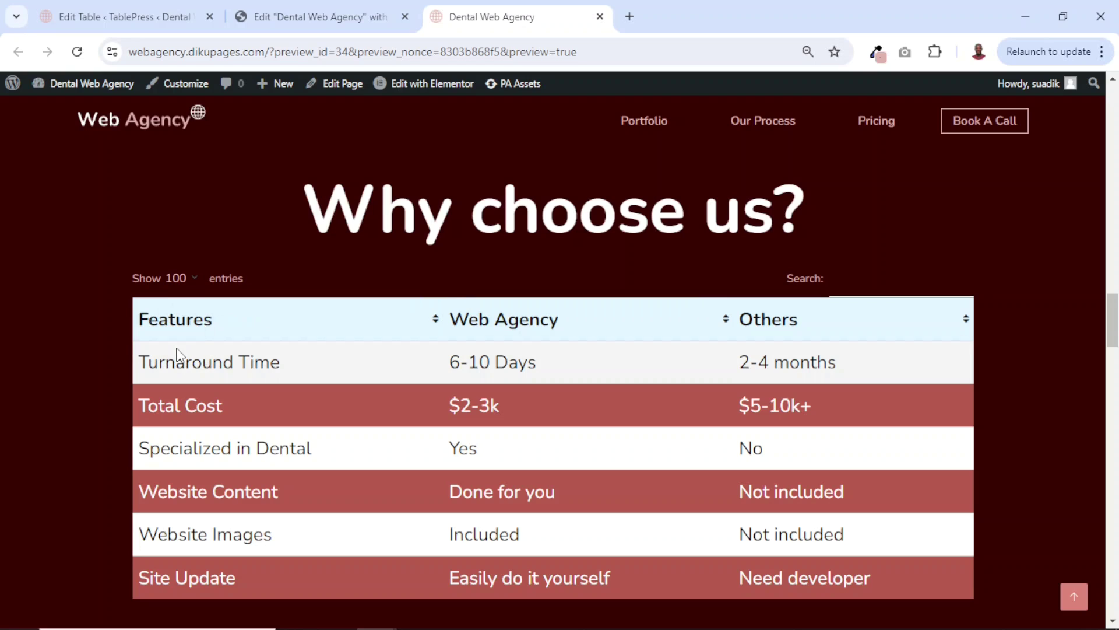
pyautogui.click(195, 281)
pyautogui.click(72, 335)
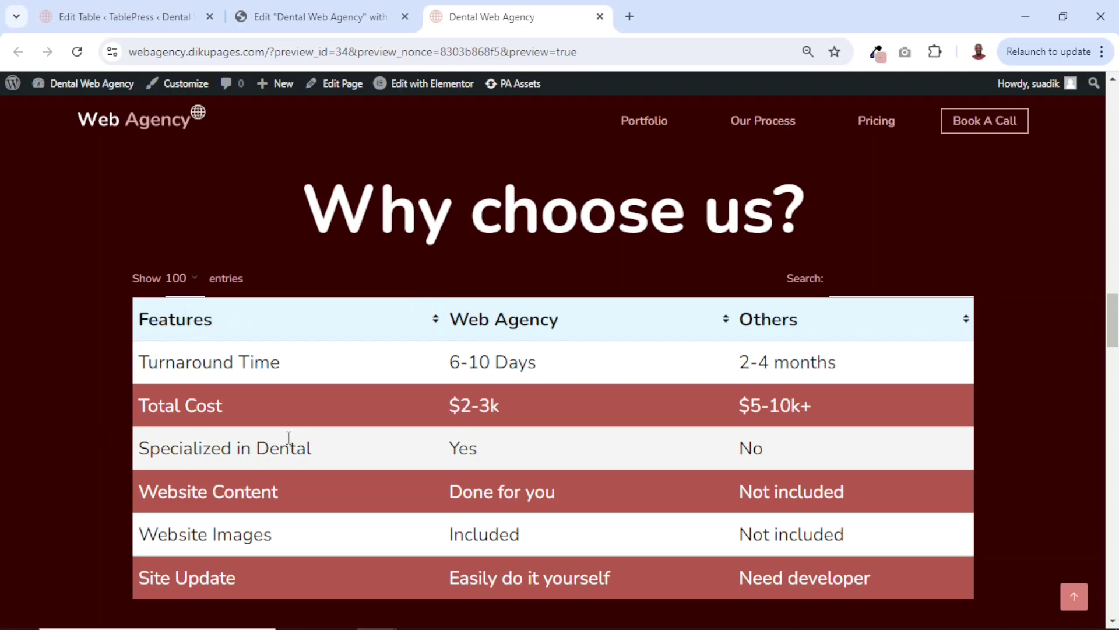
# Search the table for 'cont', then clear the search so all six rows return
pyautogui.scroll(-1, 258, 411)
pyautogui.scroll(-3, 260, 411)
pyautogui.scroll(8, 262, 417)
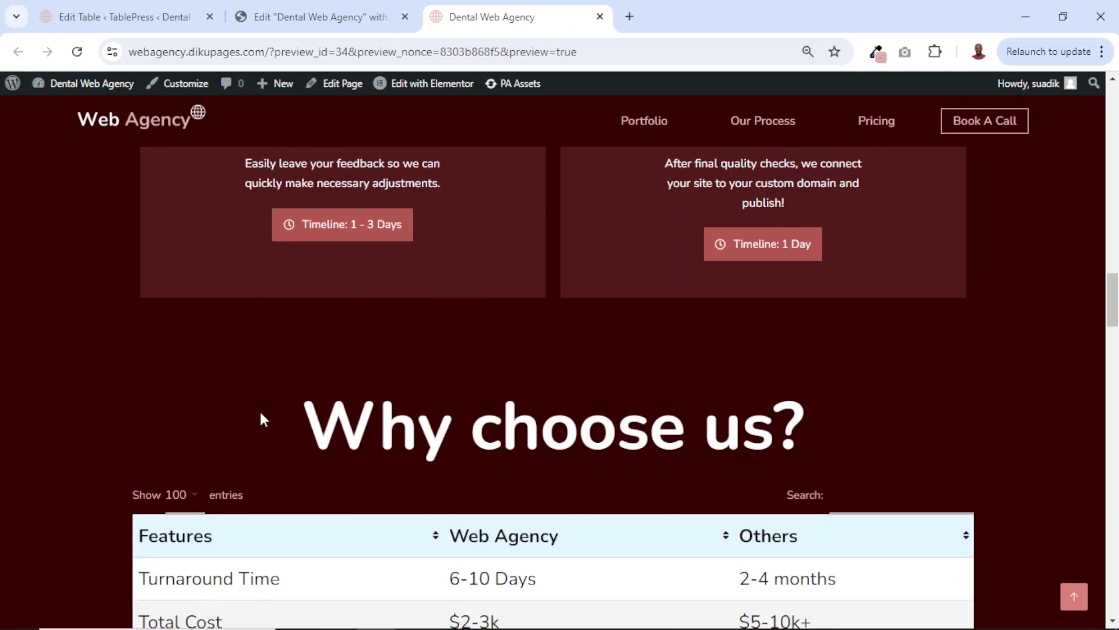
pyautogui.scroll(-6, 676, 459)
pyautogui.scroll(1, 707, 455)
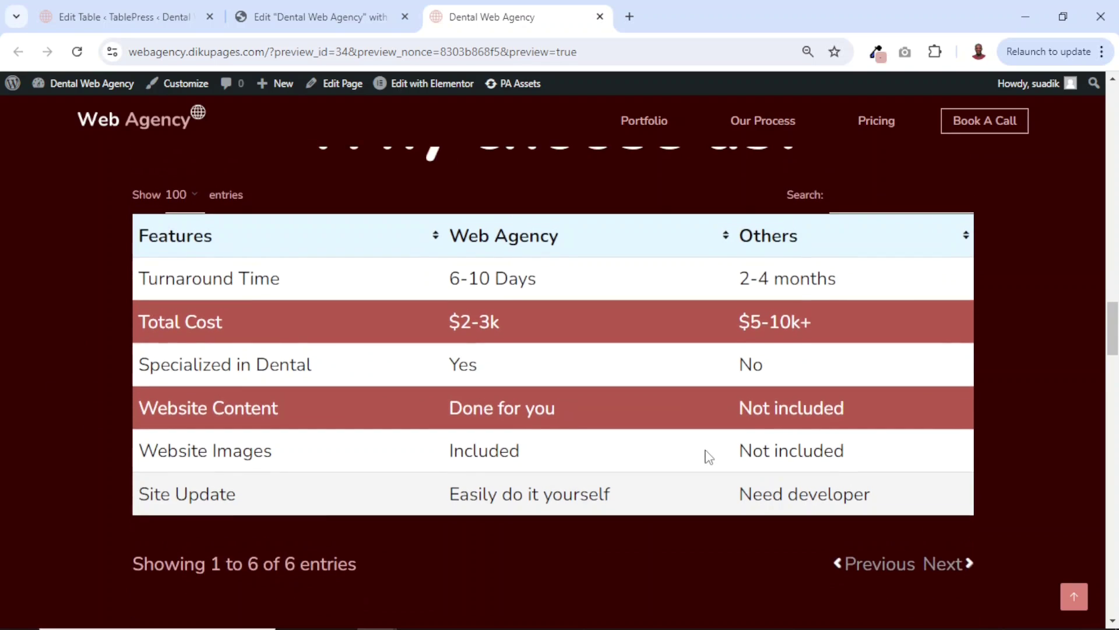
pyautogui.click(873, 209)
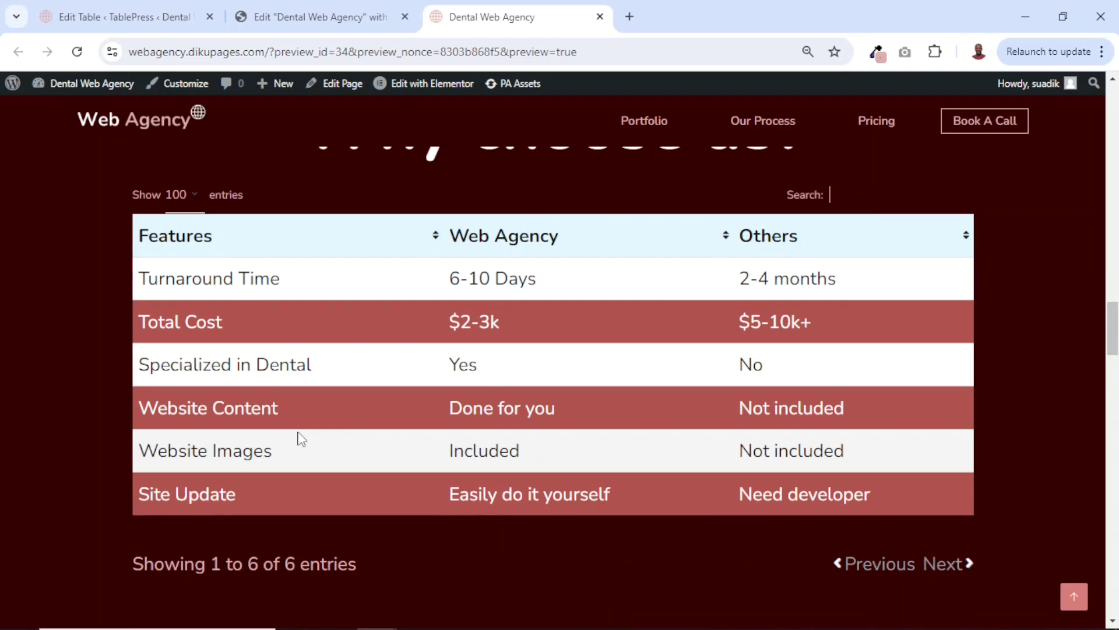
pyautogui.write('cont')
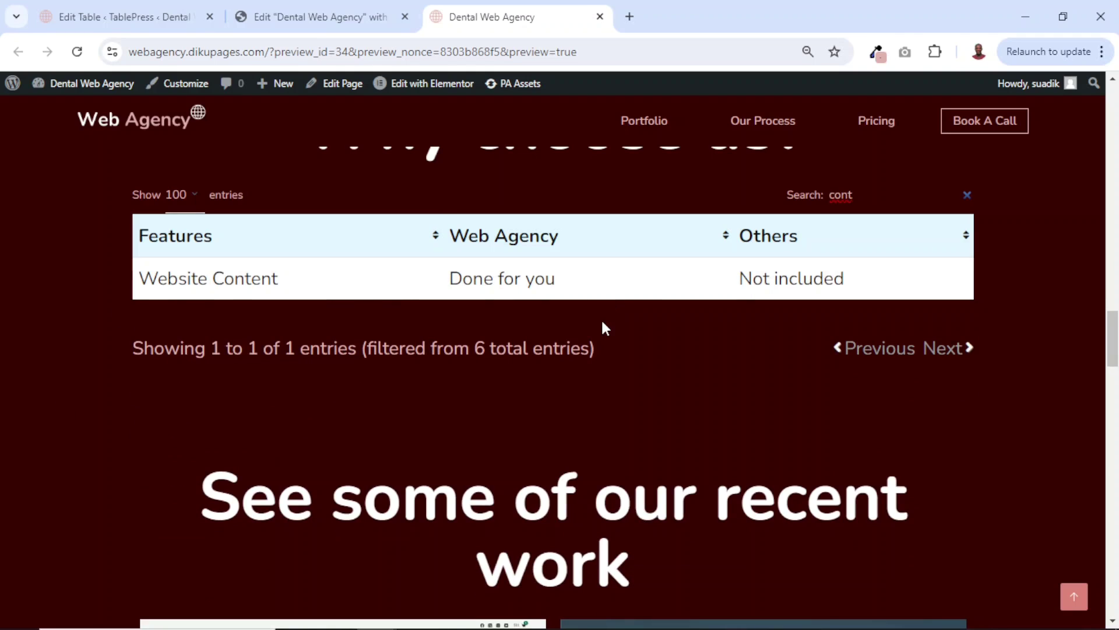
pyautogui.press('BackSpace')
pyautogui.press('BackSpace')
pyautogui.press('BackSpace')
pyautogui.press('BackSpace')
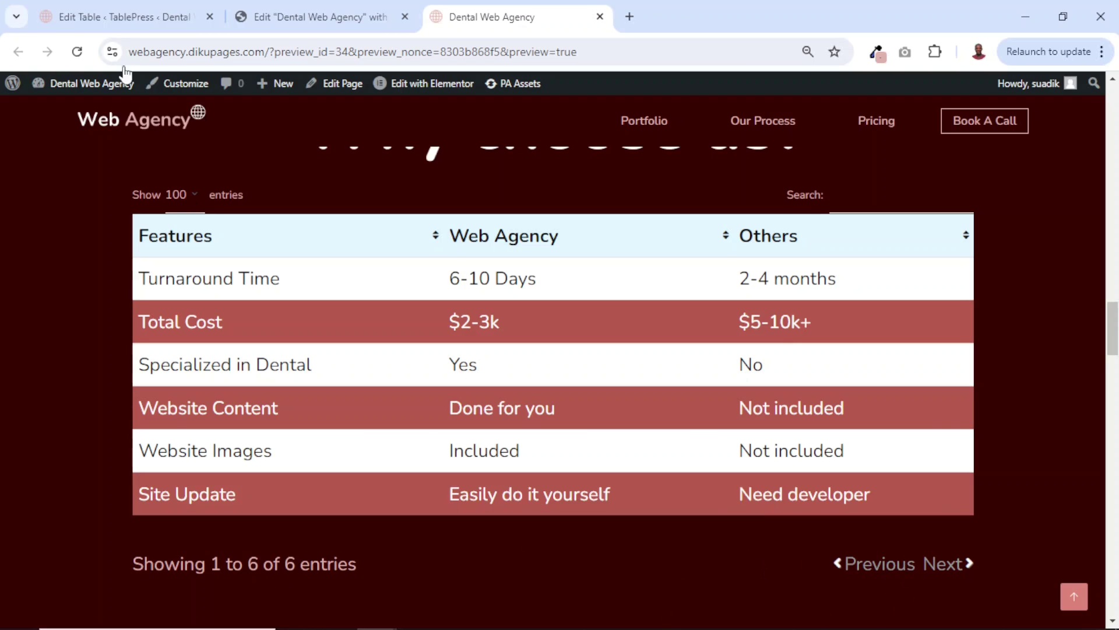
# Uncheck Enable Visitor Features for the Pricing table, save, and reload the site preview
pyautogui.click(95, 19)
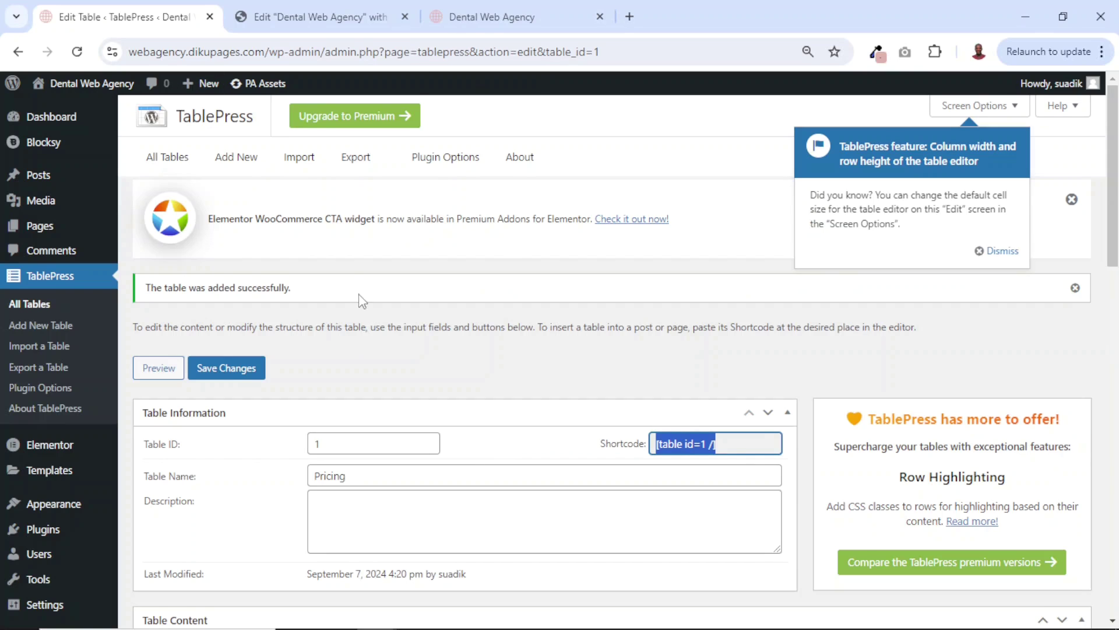
pyautogui.scroll(-10, 357, 295)
pyautogui.scroll(-6, 253, 331)
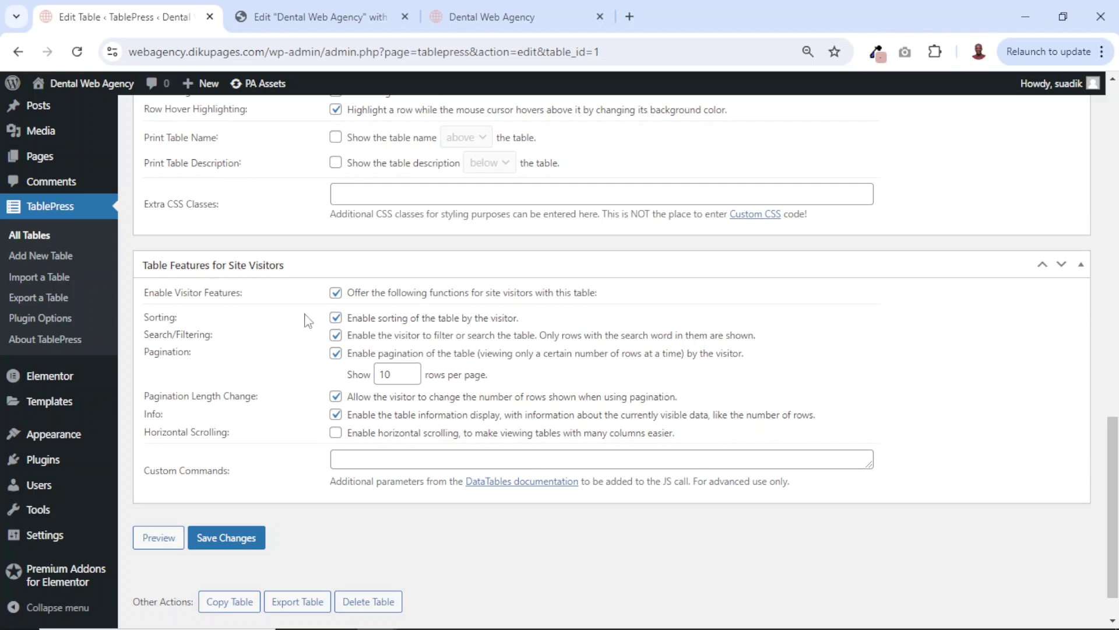
pyautogui.click(336, 293)
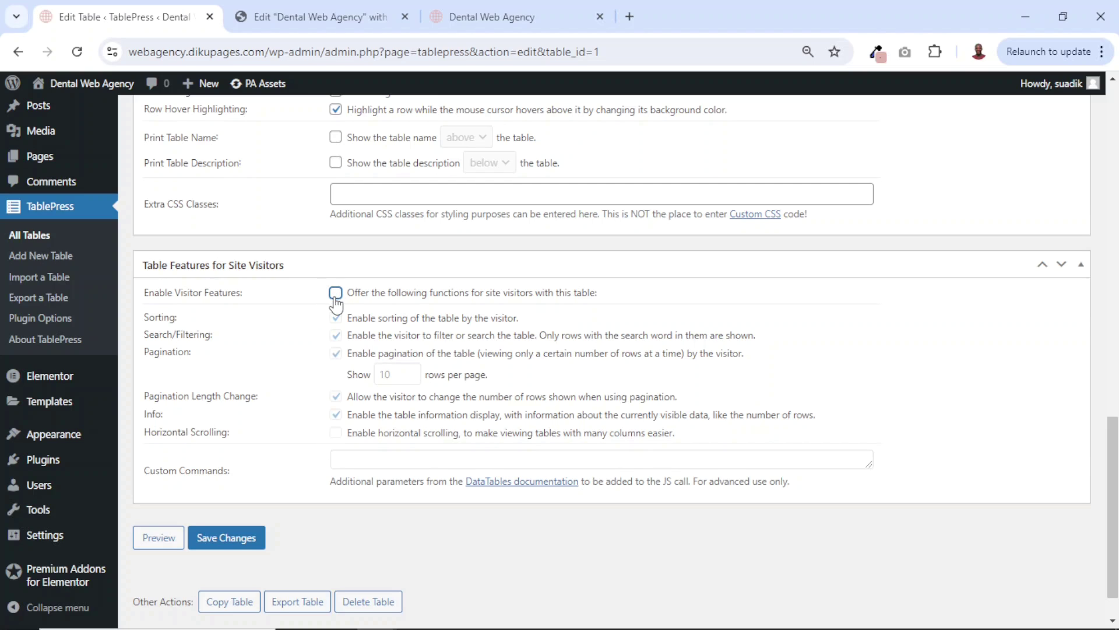
pyautogui.click(221, 536)
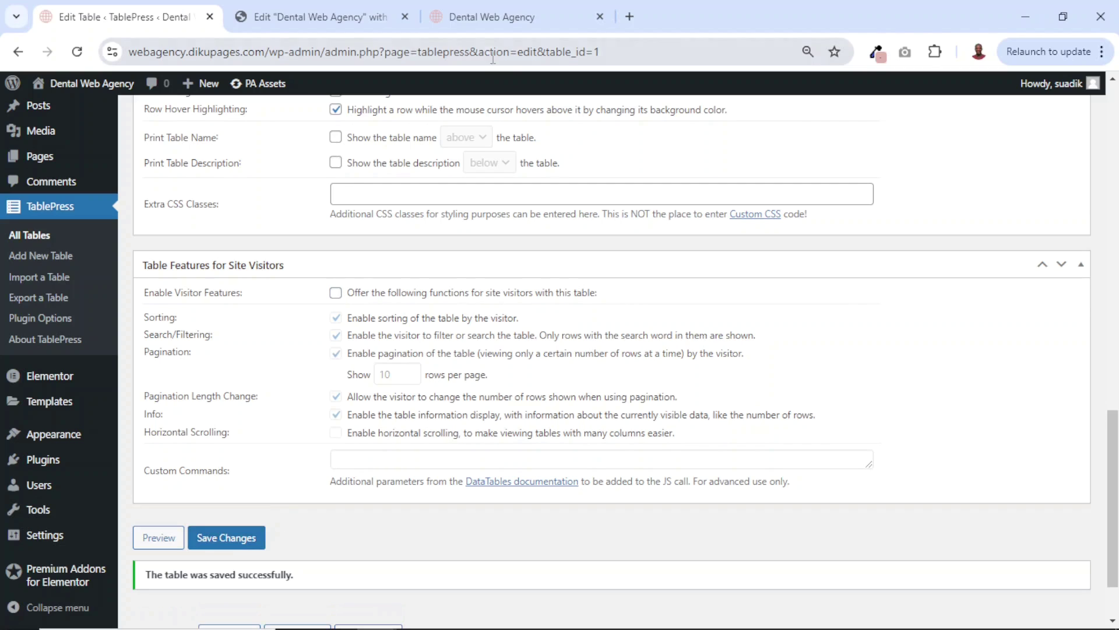
pyautogui.click(486, 15)
pyautogui.click(77, 52)
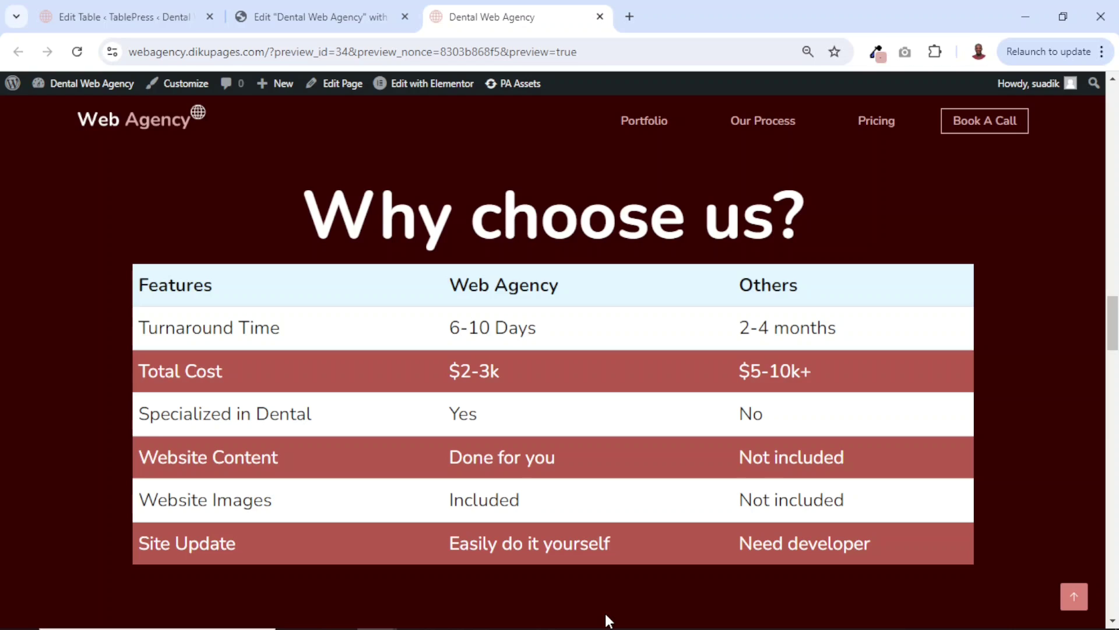
# Scroll the reloaded preview to the plain 'Why choose us?' table, now without search or pagination
pyautogui.press('Home')
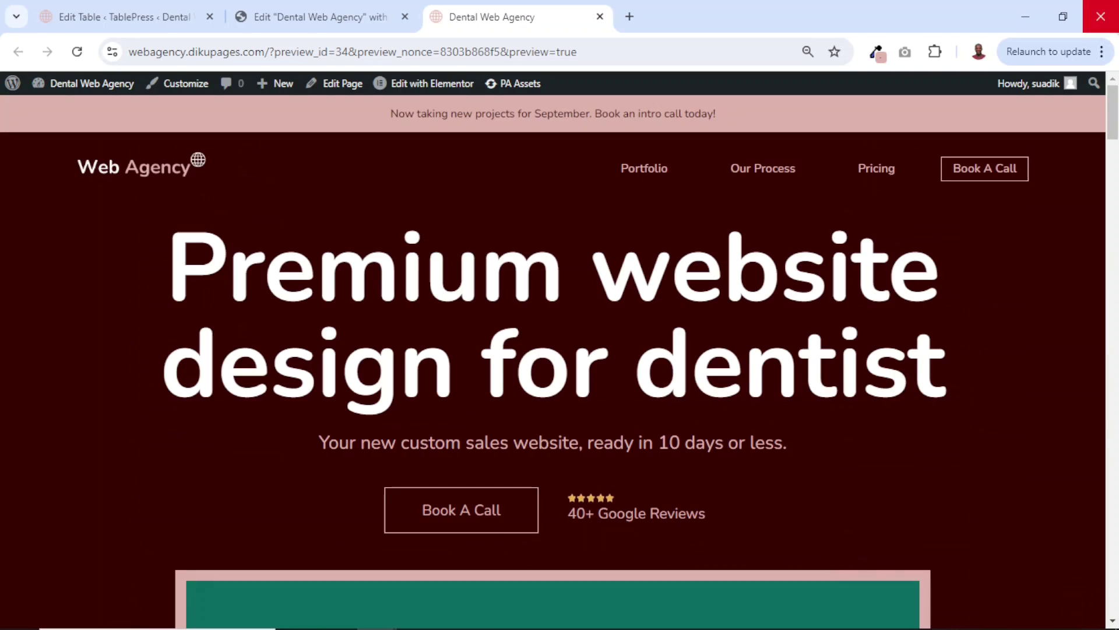
pyautogui.moveTo(1114, 119); pyautogui.dragTo(1113, 338)
pyautogui.scroll(3, 552, 385)
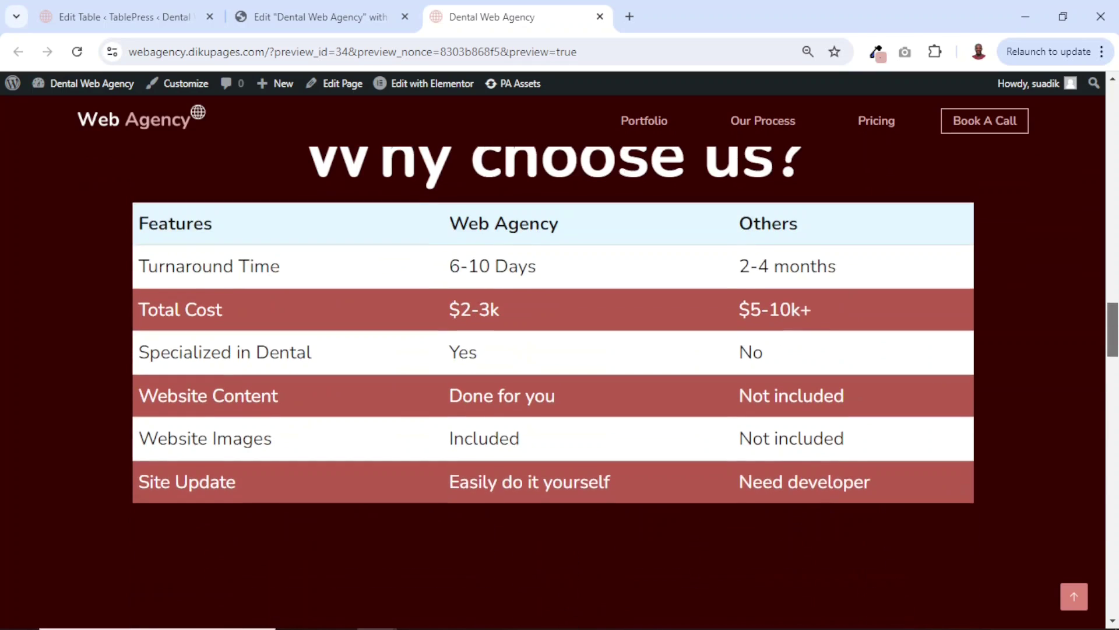